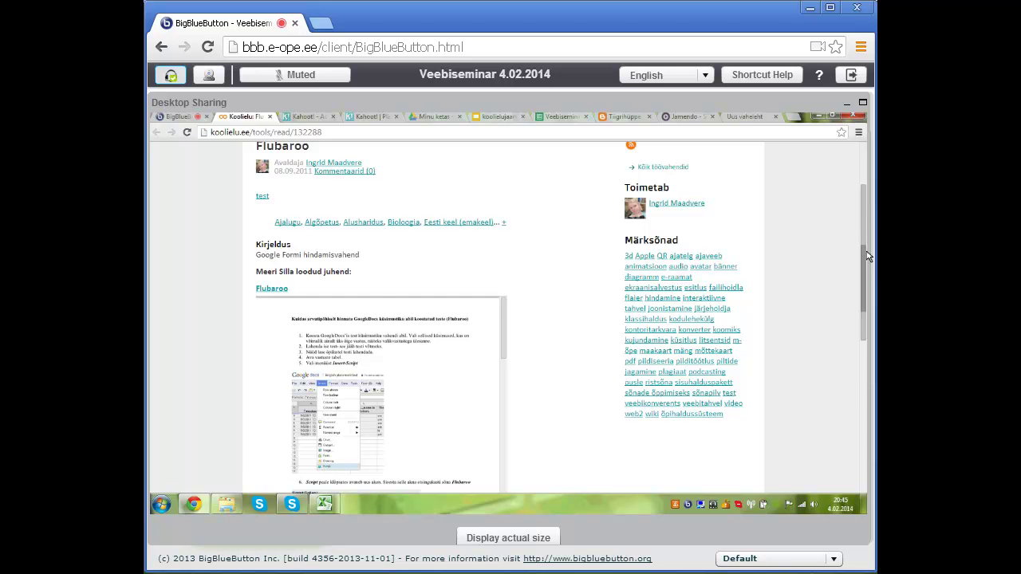
# - Examine the Flubaroo article, its embedded three-page guide and the notes on added updates
pyautogui.scroll(-3, 505, 232)
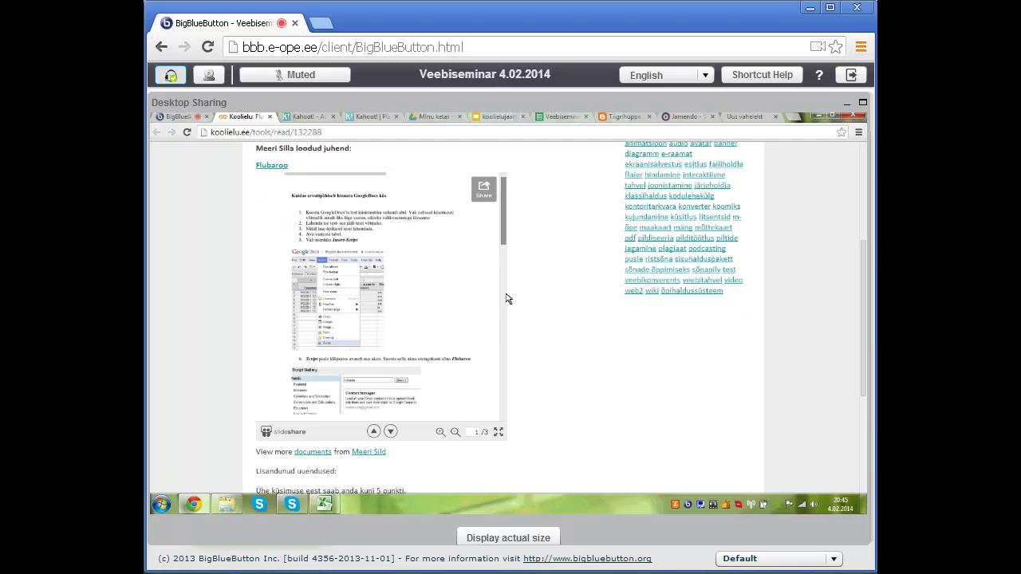
pyautogui.scroll(-2, 508, 327)
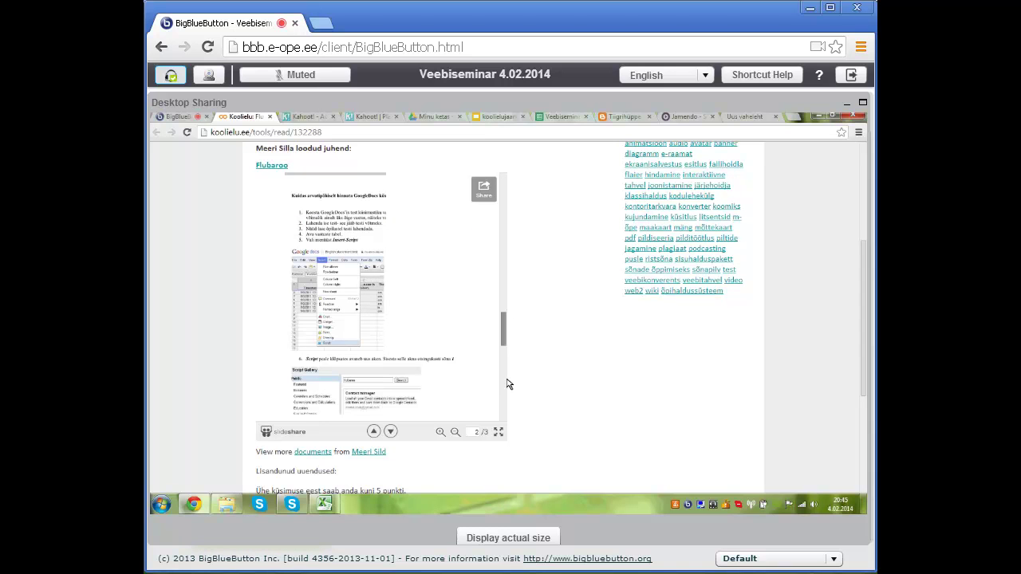
pyautogui.scroll(-3, 508, 384)
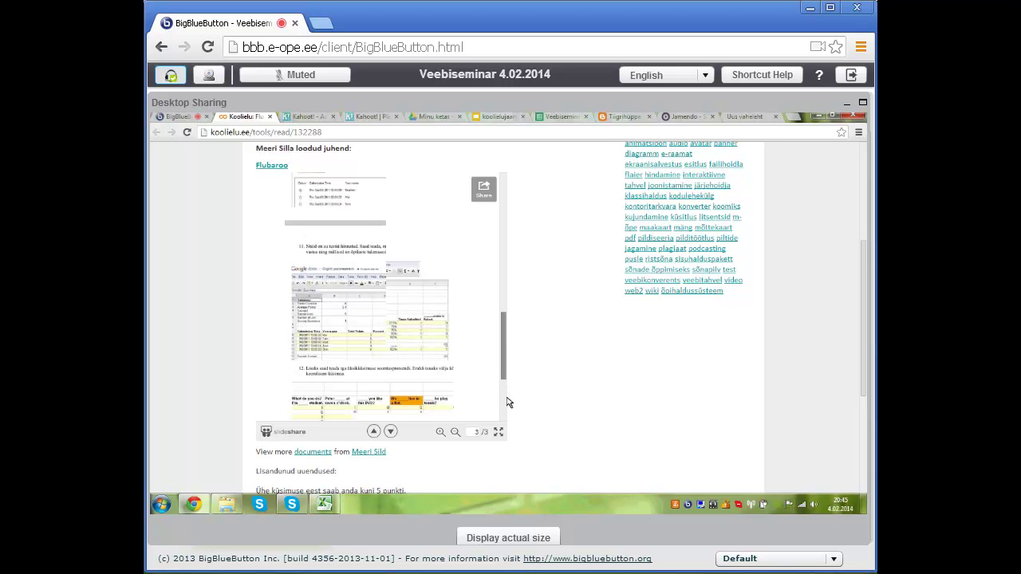
pyautogui.scroll(-2, 507, 402)
pyautogui.moveTo(869, 342); pyautogui.dragTo(868, 405)
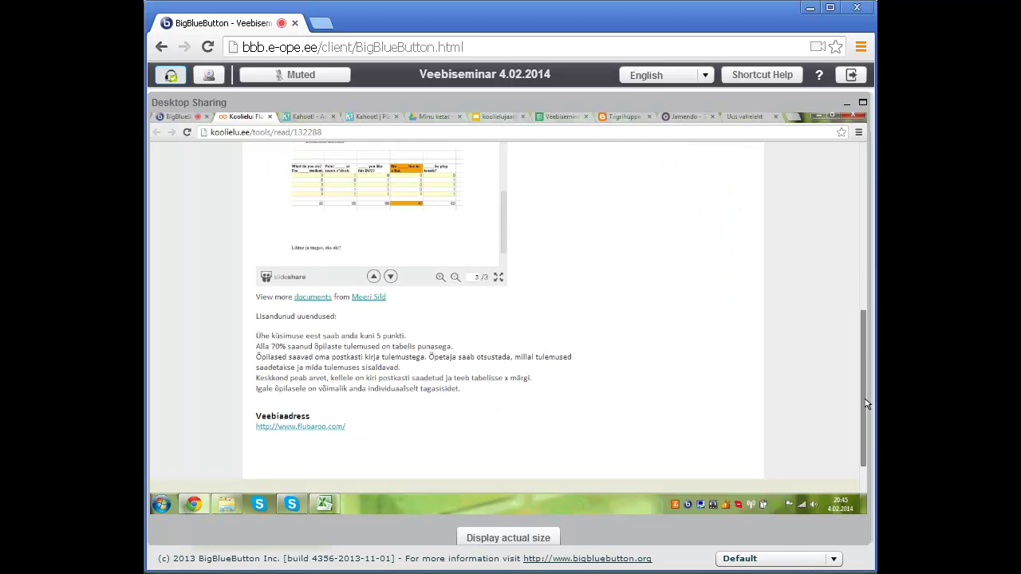
pyautogui.moveTo(867, 405); pyautogui.dragTo(867, 407)
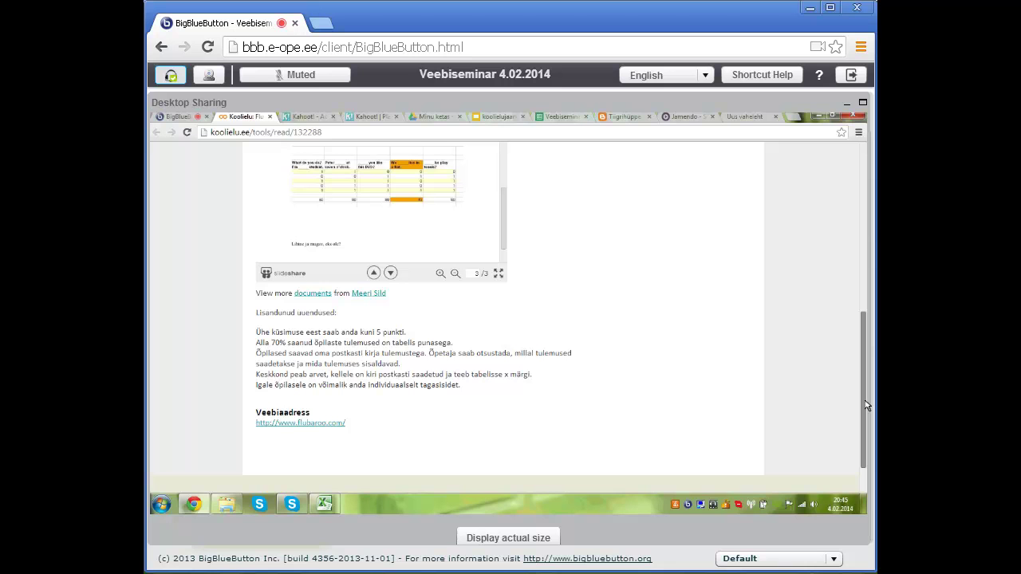
pyautogui.moveTo(868, 407); pyautogui.dragTo(863, 307)
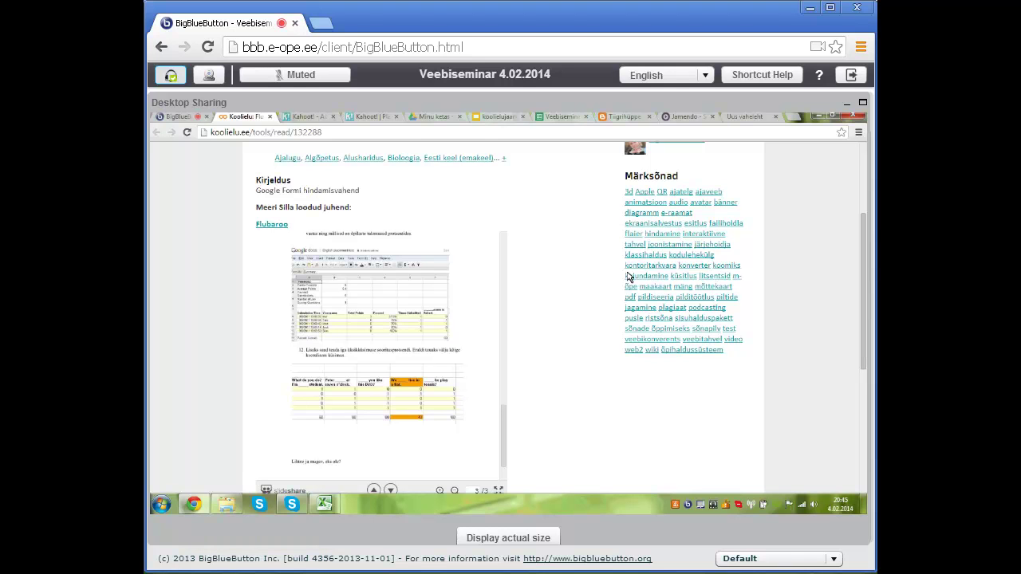
# - Switch to Google Drive, dismiss the completed upload notice and create a new blank form
pyautogui.click(423, 120)
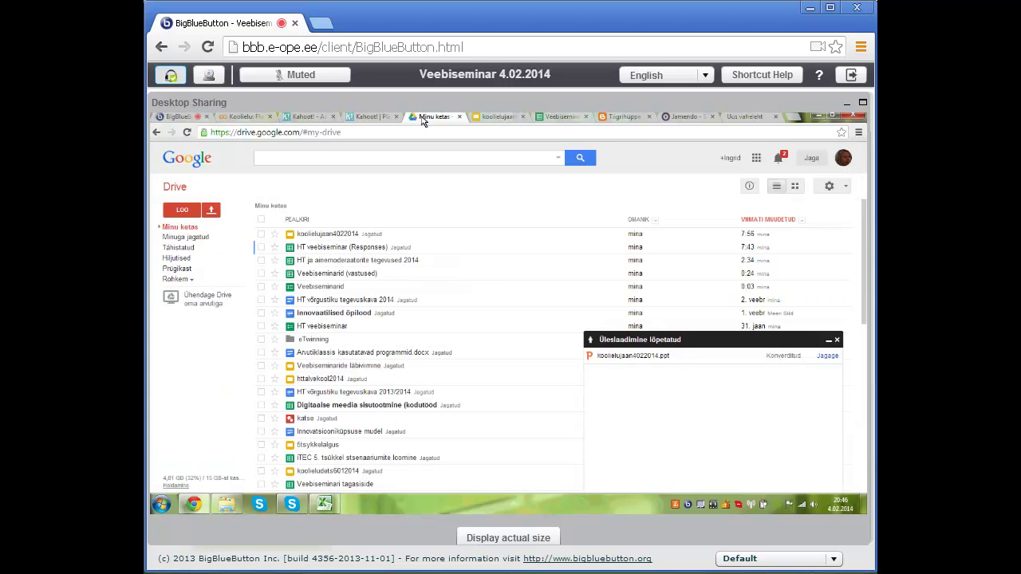
pyautogui.click(838, 342)
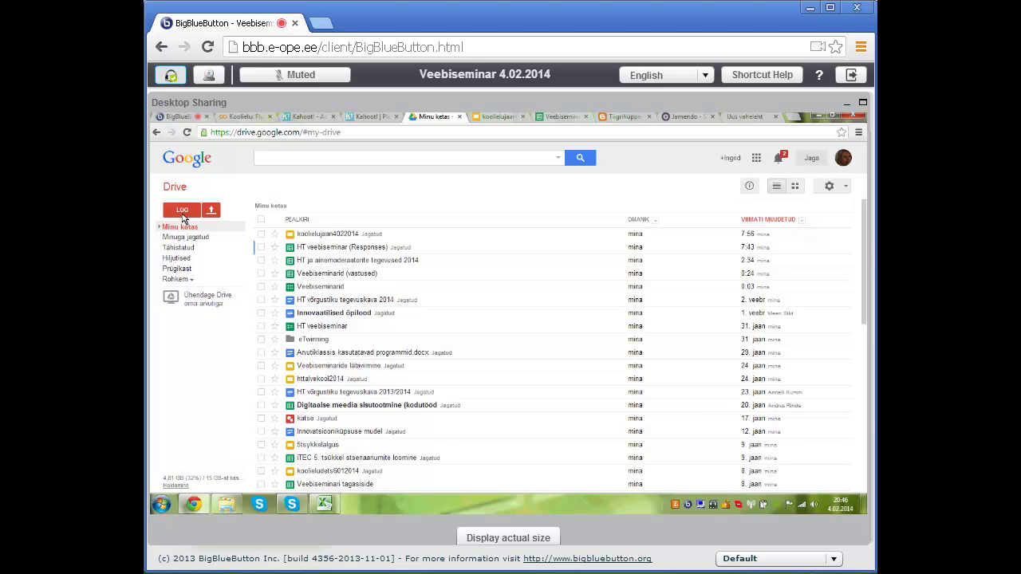
pyautogui.click(183, 212)
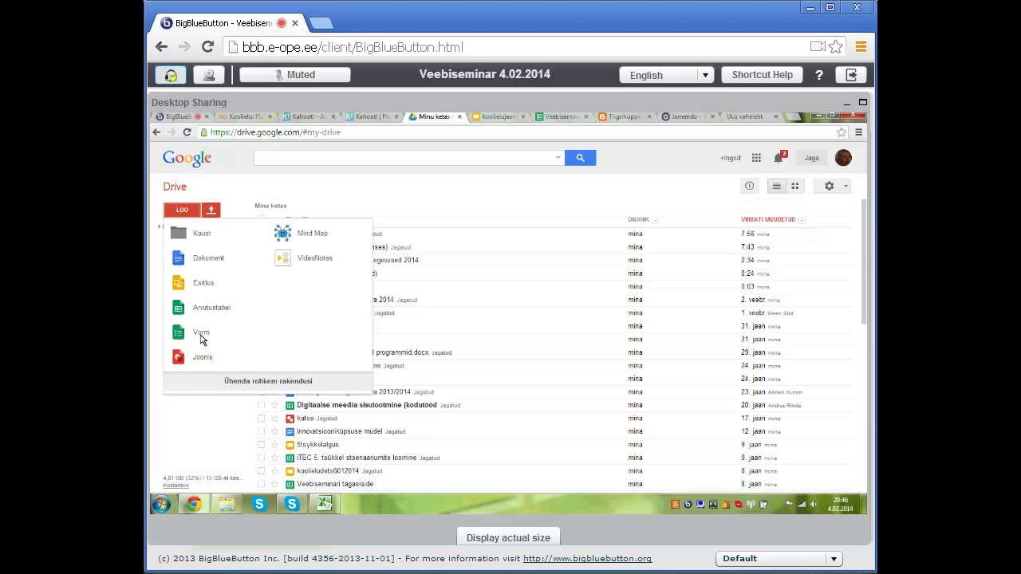
pyautogui.click(201, 334)
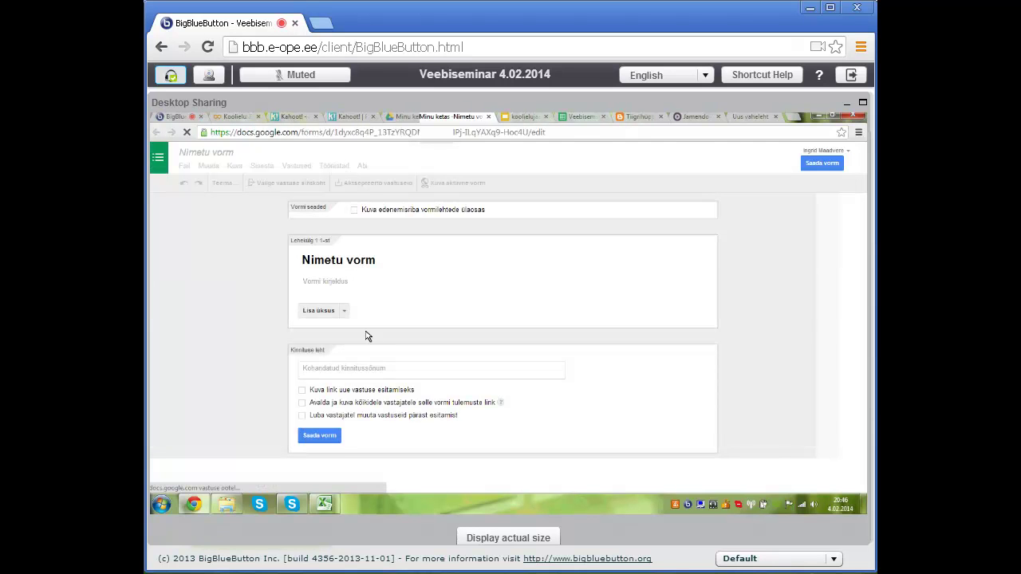
pyautogui.click(357, 444)
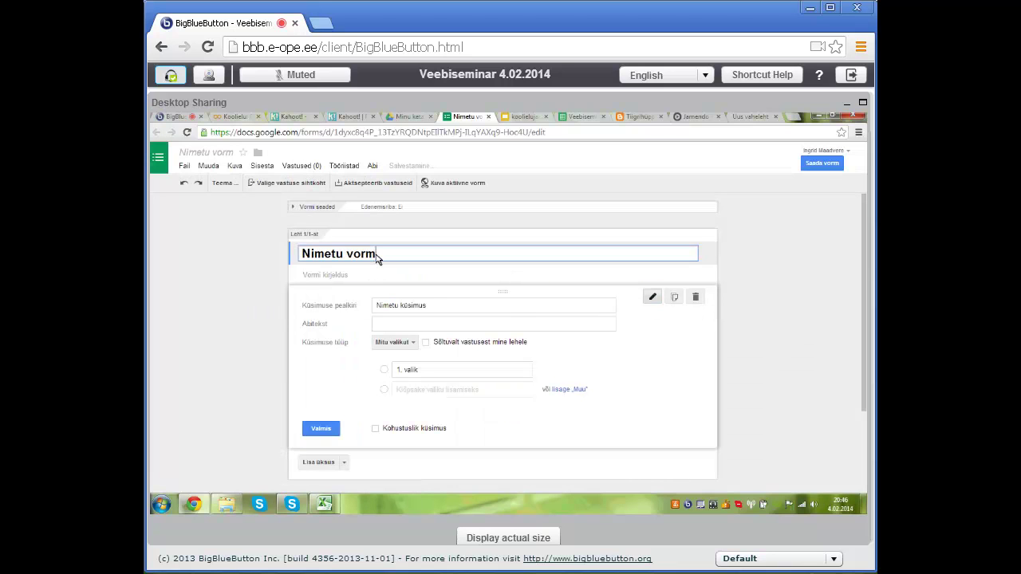
# - Title the form "Kevad"
pyautogui.write('Nir')
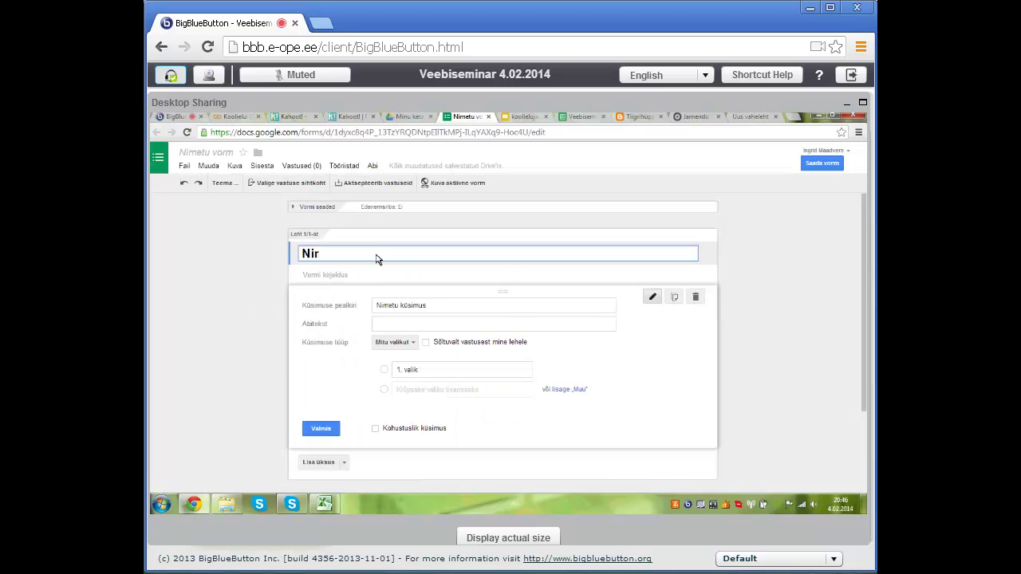
pyautogui.press('BackSpace')
pyautogui.press('BackSpace')
pyautogui.press('BackSpace')
pyautogui.write('KE')
pyautogui.press('BackSpace')
pyautogui.write('evad')
# - Make the first question a short text question titled "Nimi:" and finish editing it
pyautogui.click(431, 311)
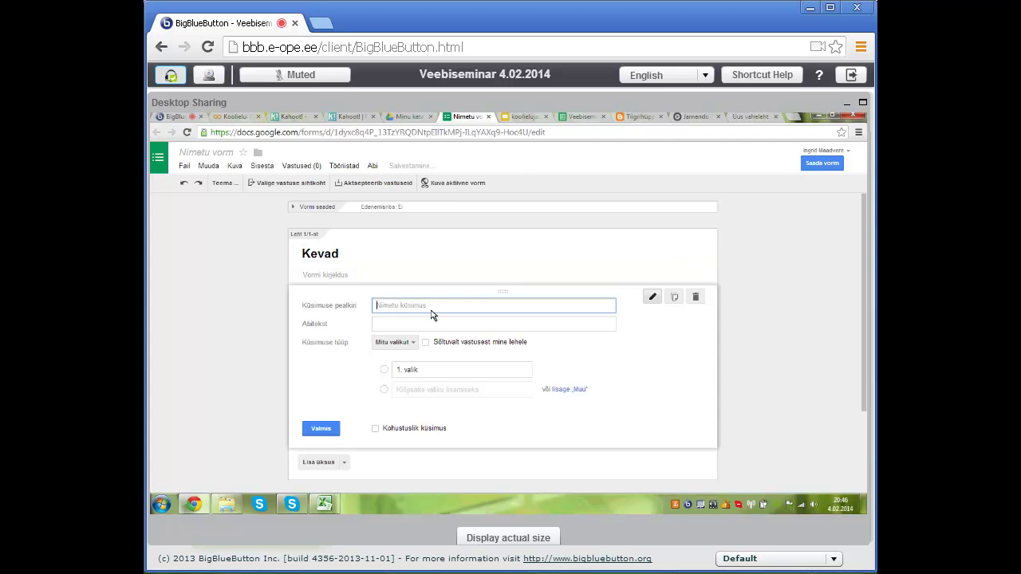
pyautogui.write('Nin')
pyautogui.press('BackSpace')
pyautogui.write('mi:')
pyautogui.click(415, 349)
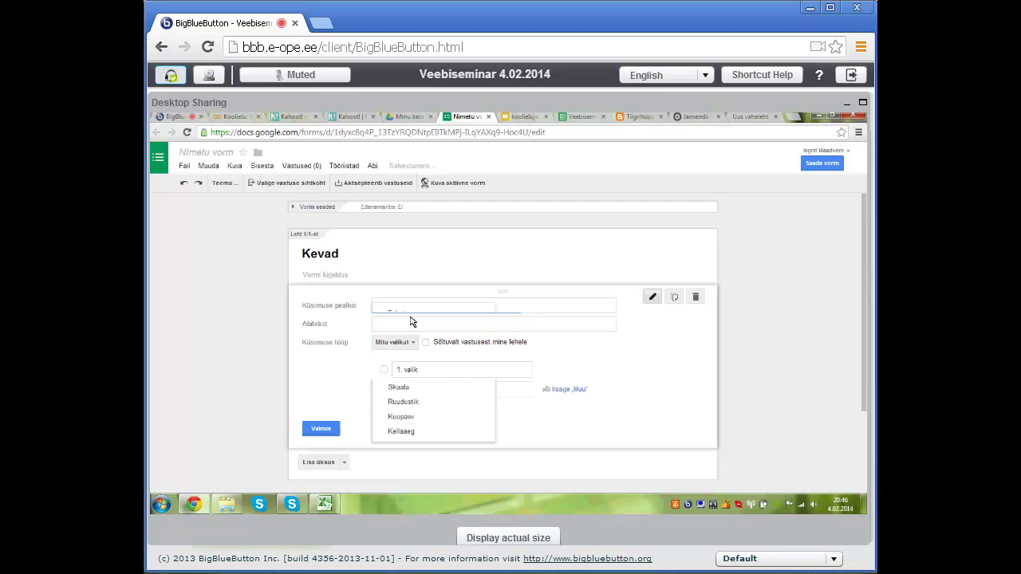
pyautogui.click(325, 425)
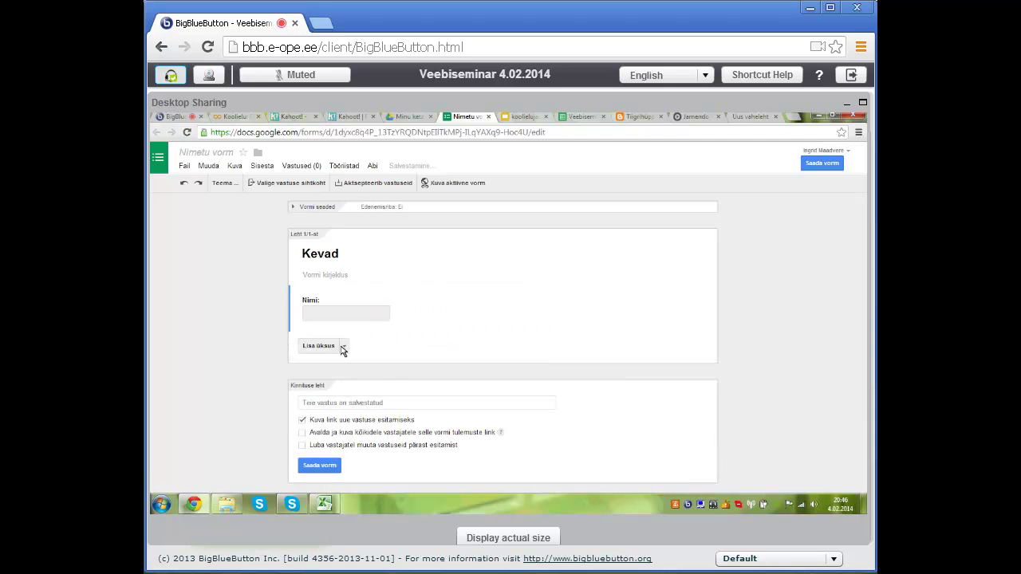
# - Add a required short text question titled "E-mail:" below the name question
pyautogui.click(343, 346)
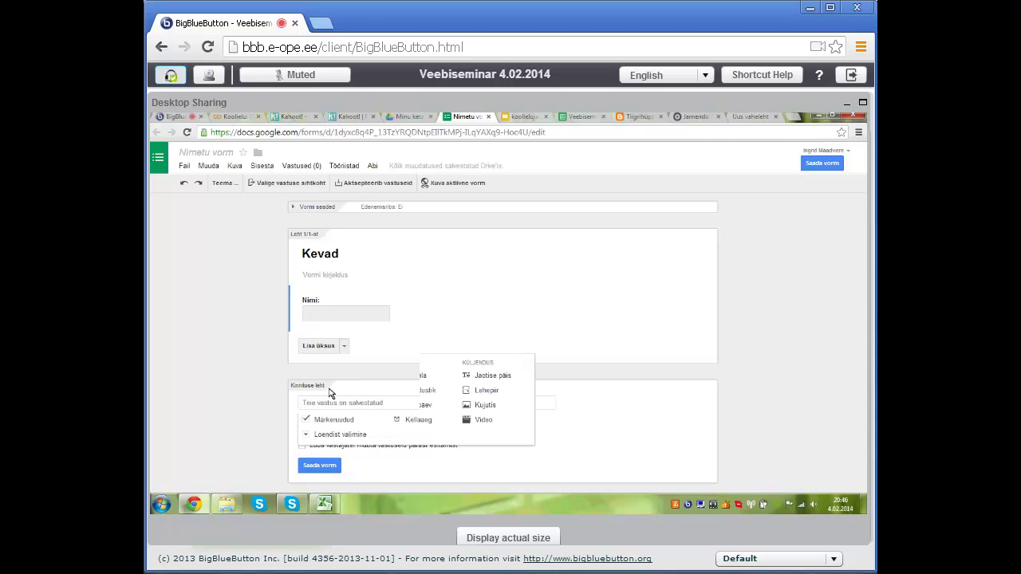
pyautogui.click(331, 392)
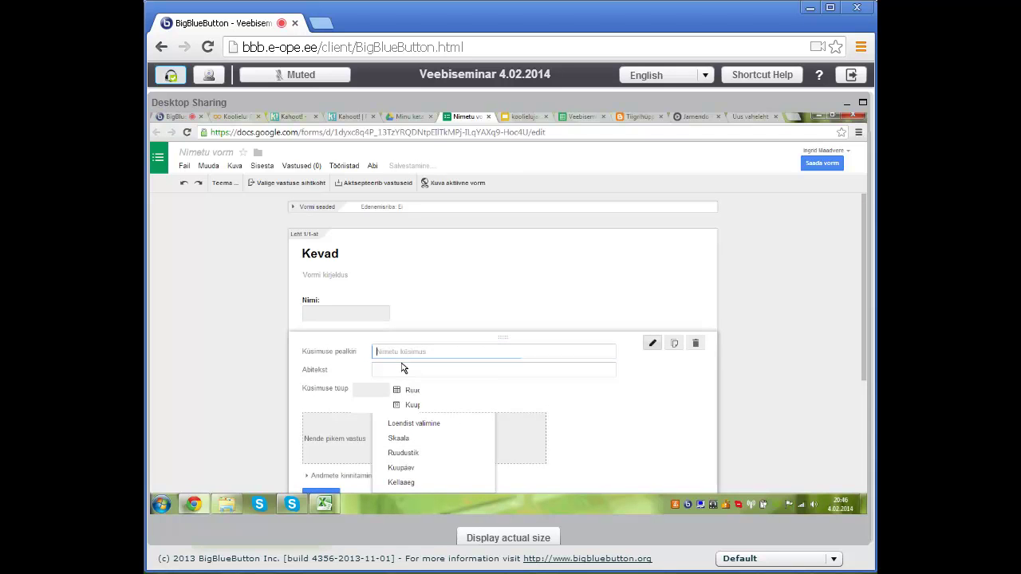
pyautogui.write('E-r')
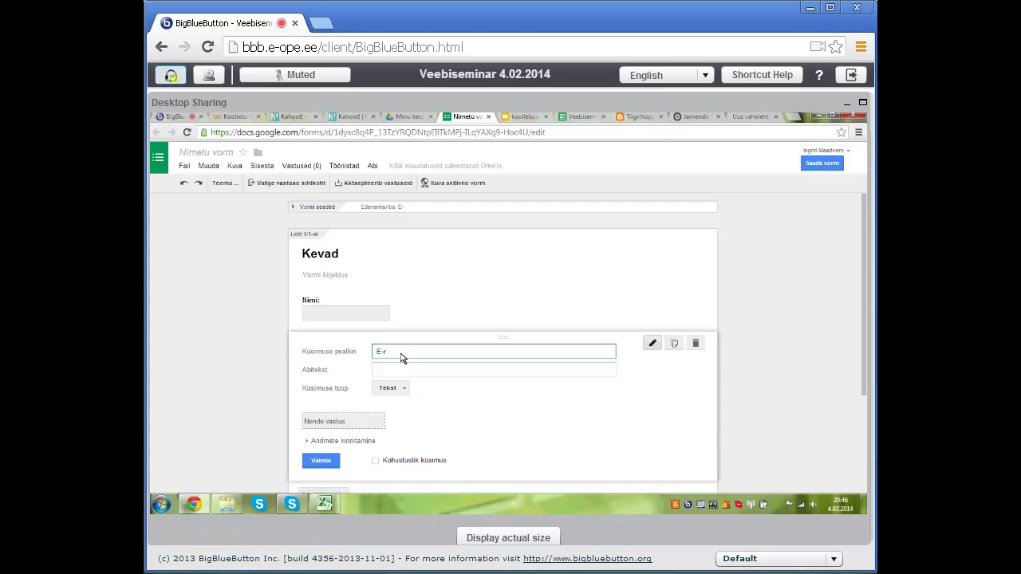
pyautogui.press('BackSpace')
pyautogui.write('mail')
pyautogui.click(335, 466)
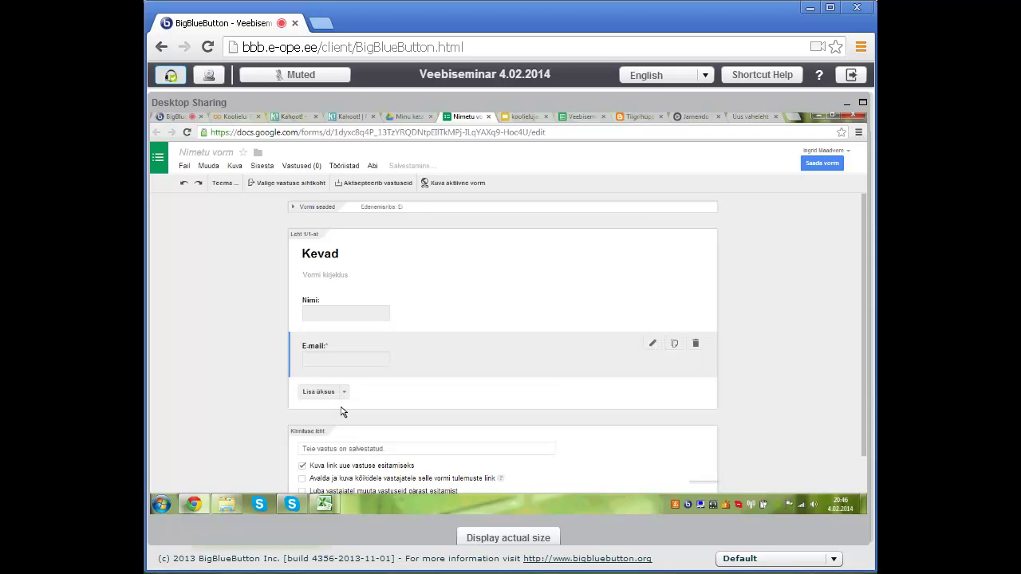
# - Add a short text question titled "Mis on esimene kevadkuu?" below the e-mail question
pyautogui.click(344, 393)
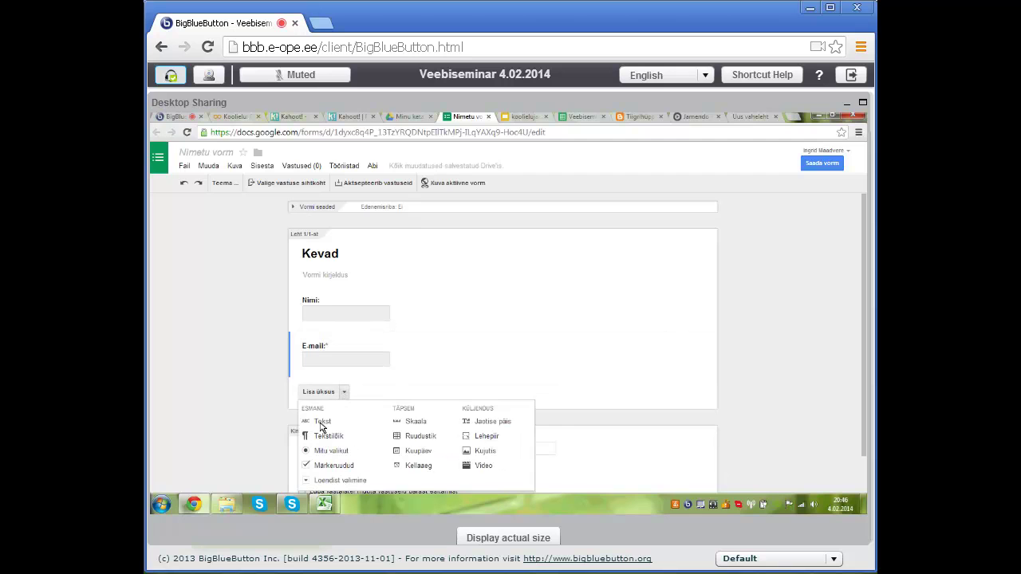
pyautogui.click(323, 423)
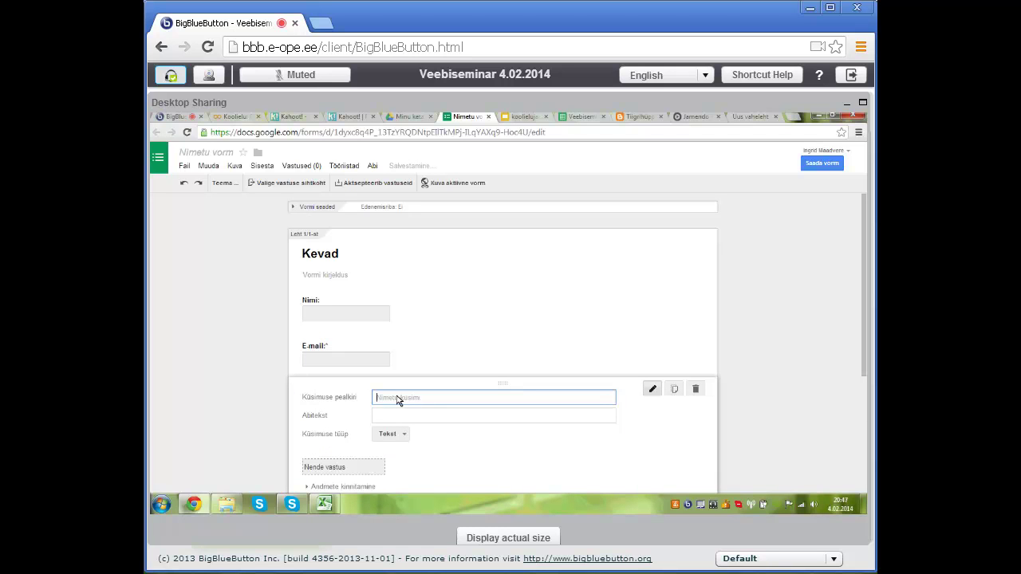
pyautogui.write('Kevade tunnused')
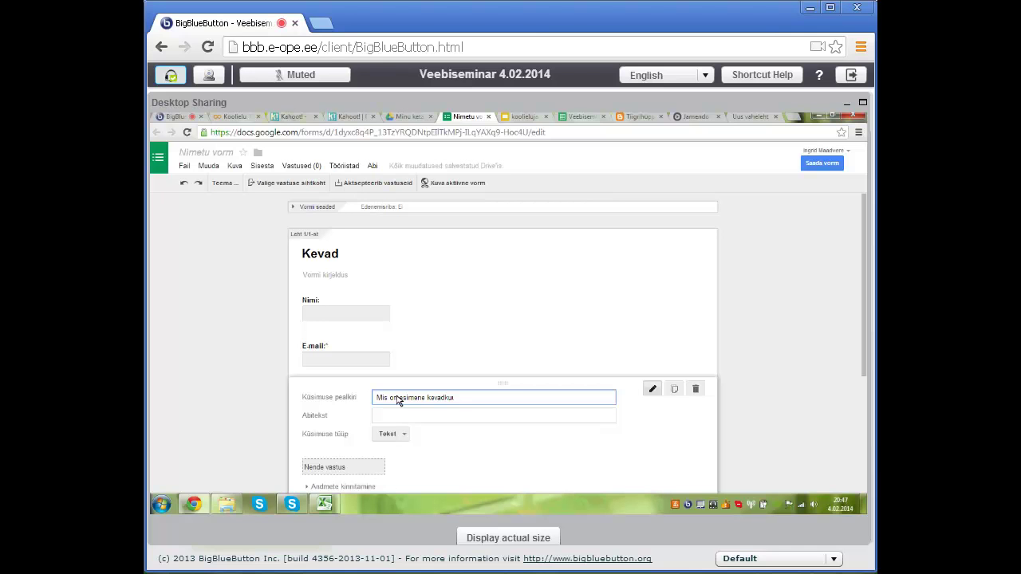
pyautogui.write('u?')
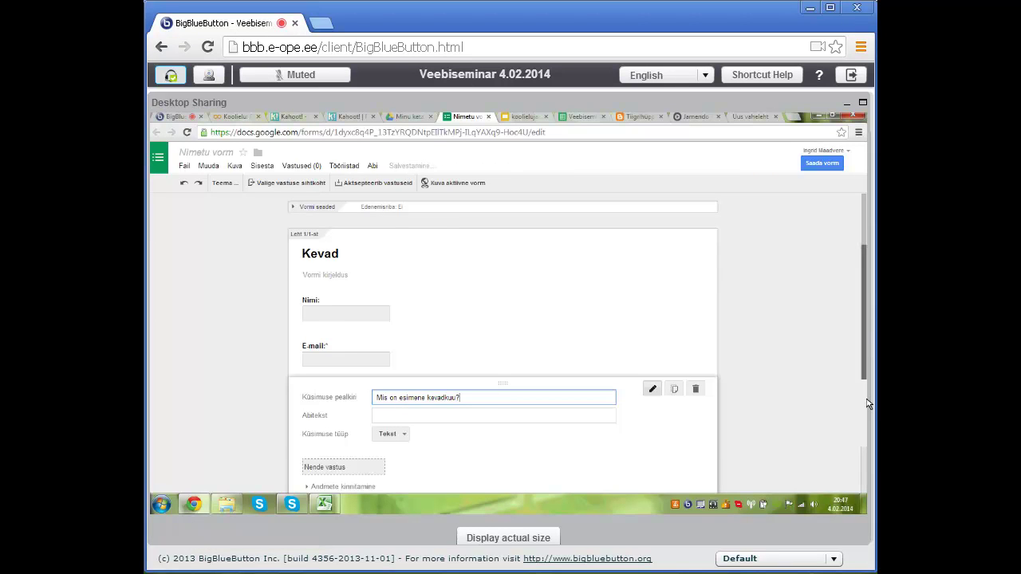
pyautogui.scroll(-2, 869, 404)
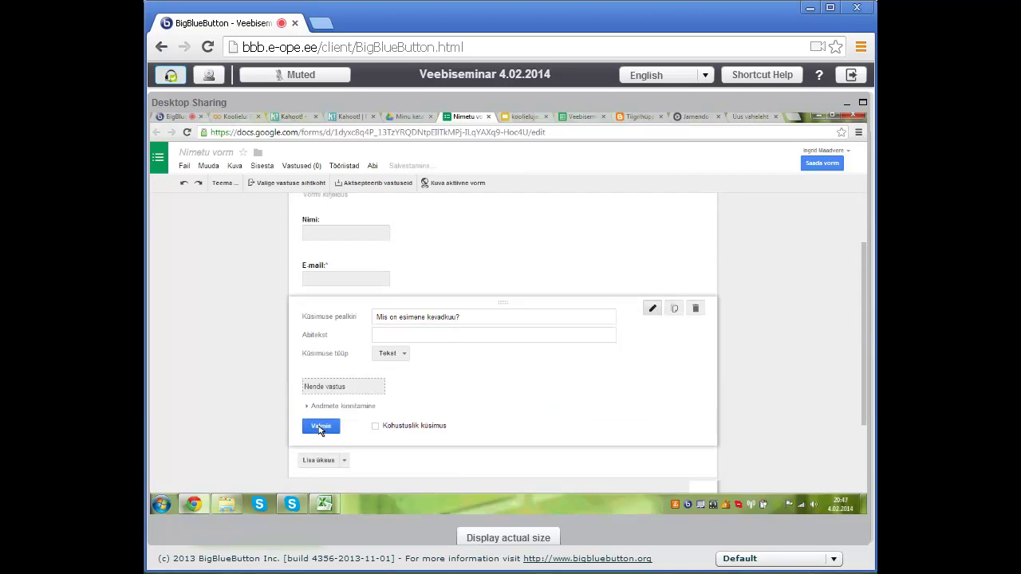
pyautogui.click(320, 428)
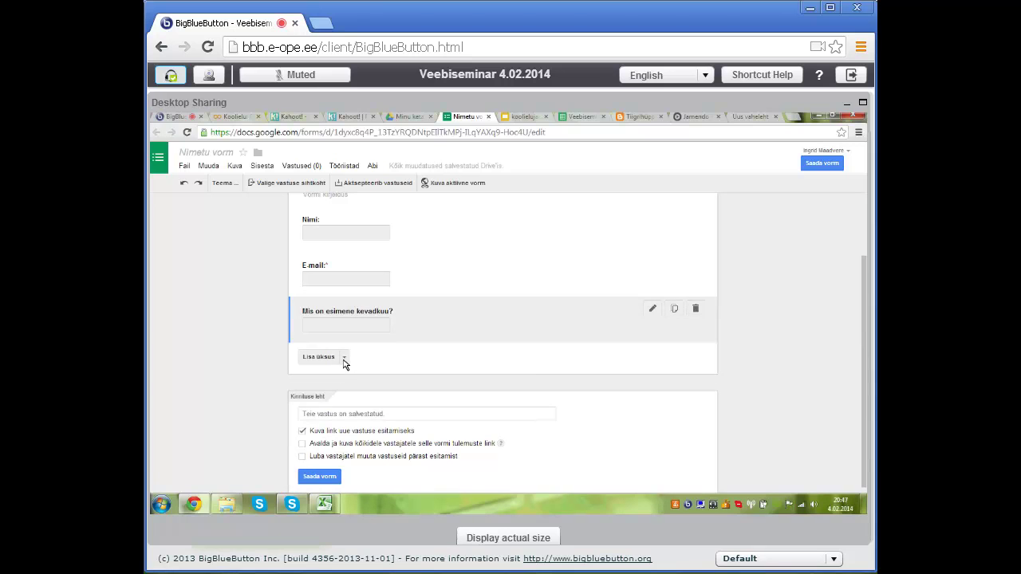
# - Add a multiple-choice question titled "Milline ei ole kevadkuu?" at the end of the form
pyautogui.click(344, 359)
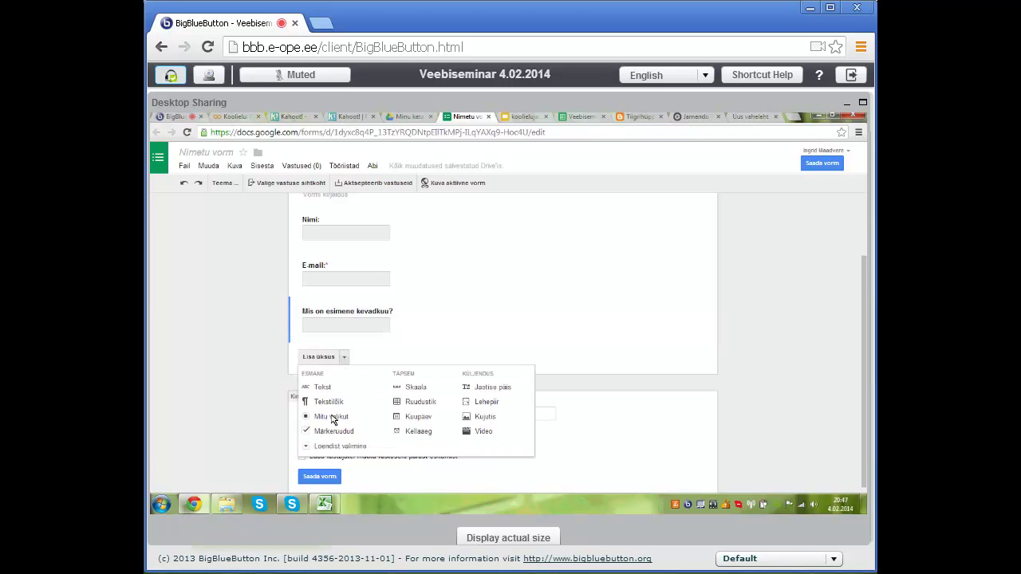
pyautogui.click(333, 417)
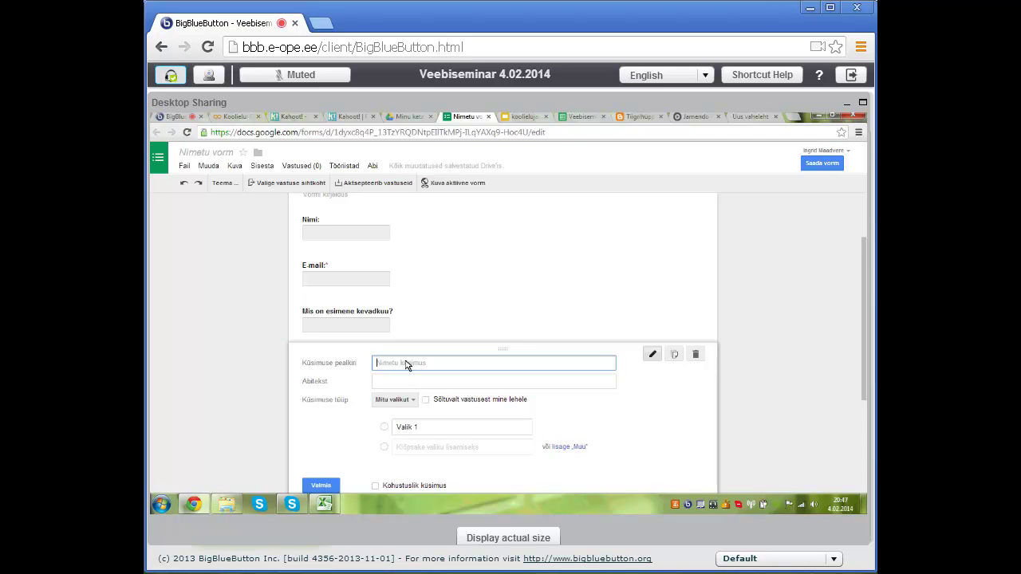
pyautogui.write('Mi')
pyautogui.write('lline teine k')
pyautogui.write('evadkuu?')
# - Enter the answer choices september, mai and aprill for the multiple-choice question and finish editing it
pyautogui.click(405, 428)
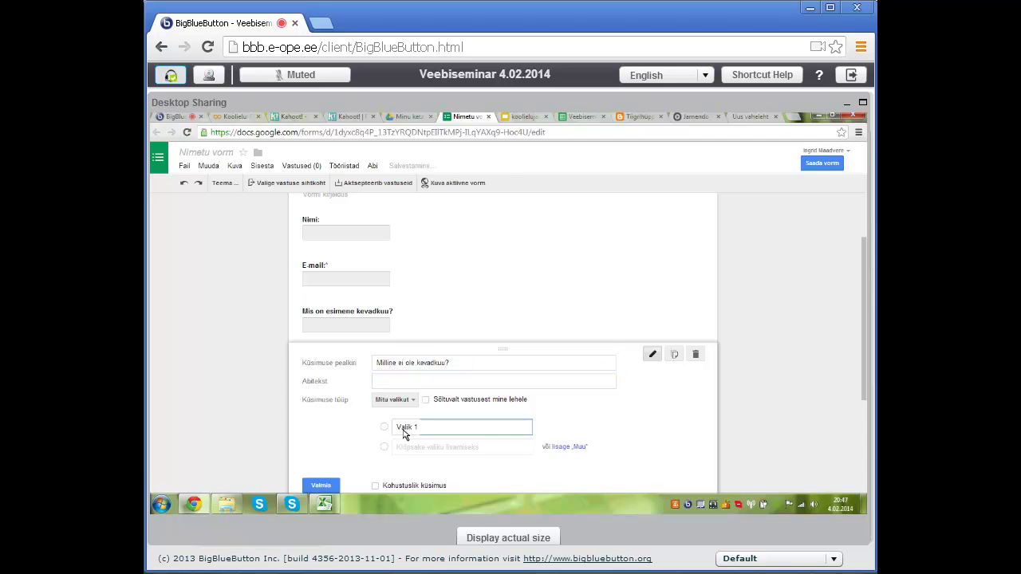
pyautogui.write('september')
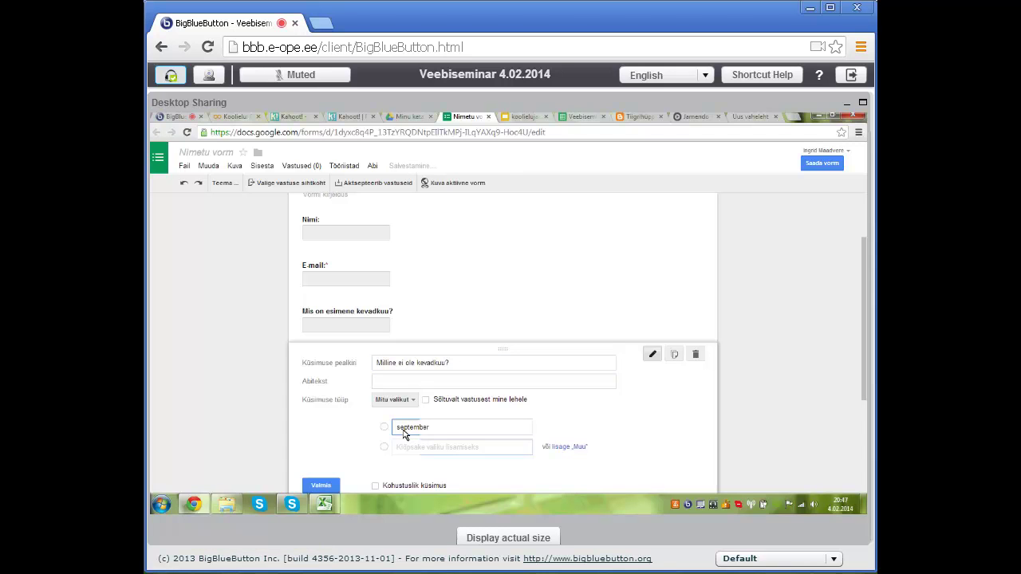
pyautogui.write('mai')
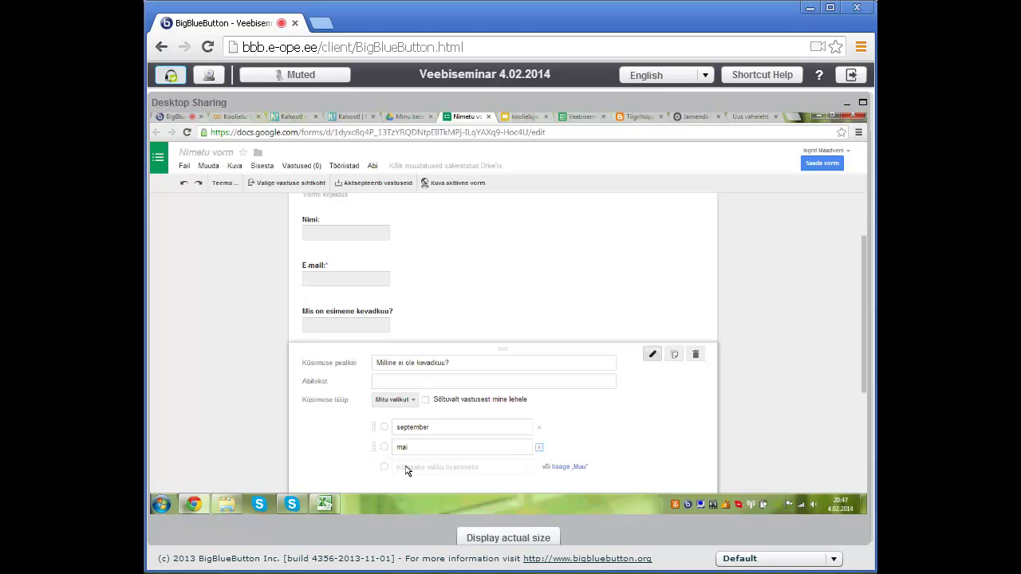
pyautogui.click(406, 469)
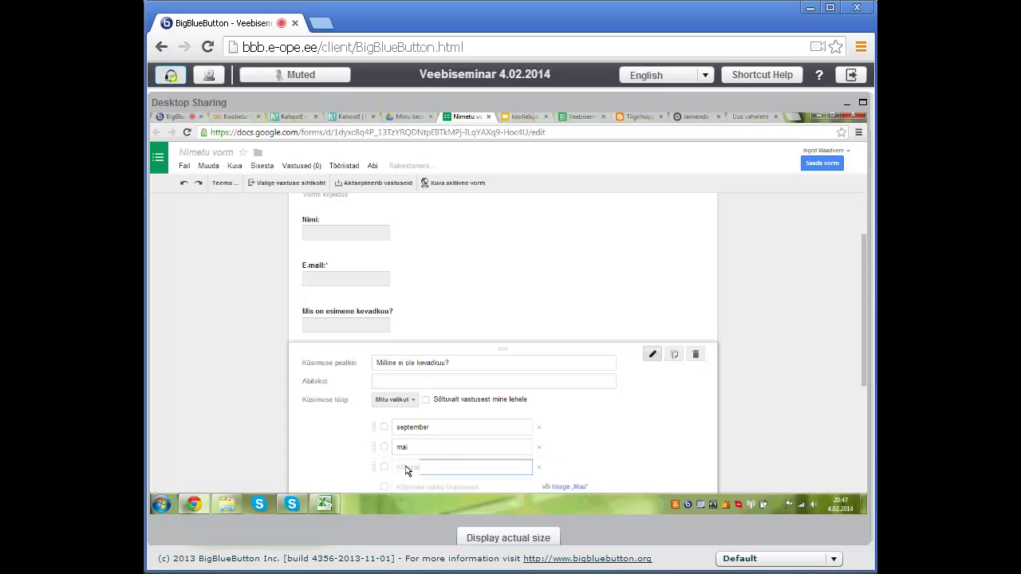
pyautogui.write('apr')
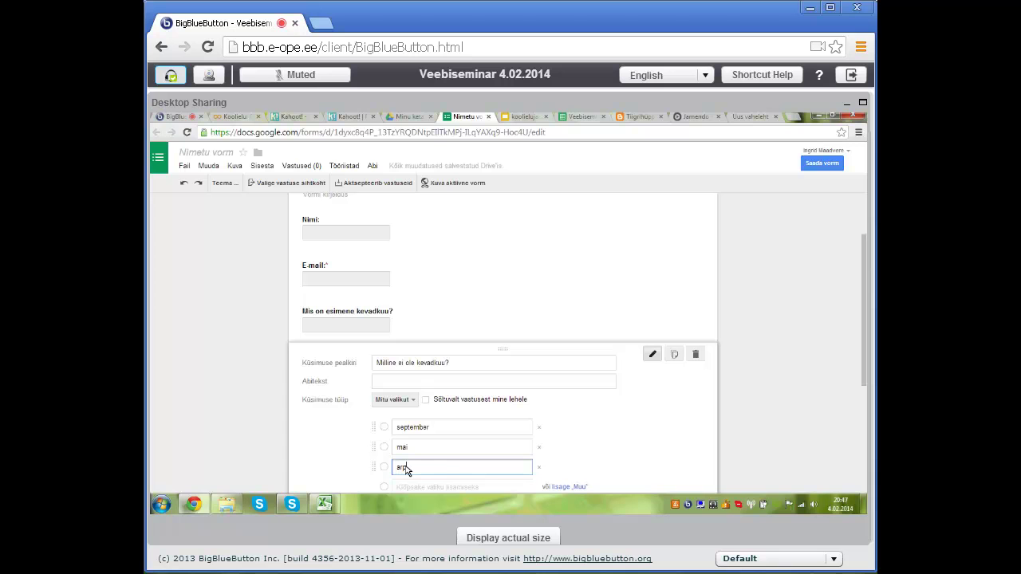
pyautogui.write('ill')
pyautogui.scroll(-3, 350, 372)
pyautogui.click(323, 374)
# - Add a checkboxes question titled "Märgi kõik kevadkuud?" at the end of the form
pyautogui.click(342, 356)
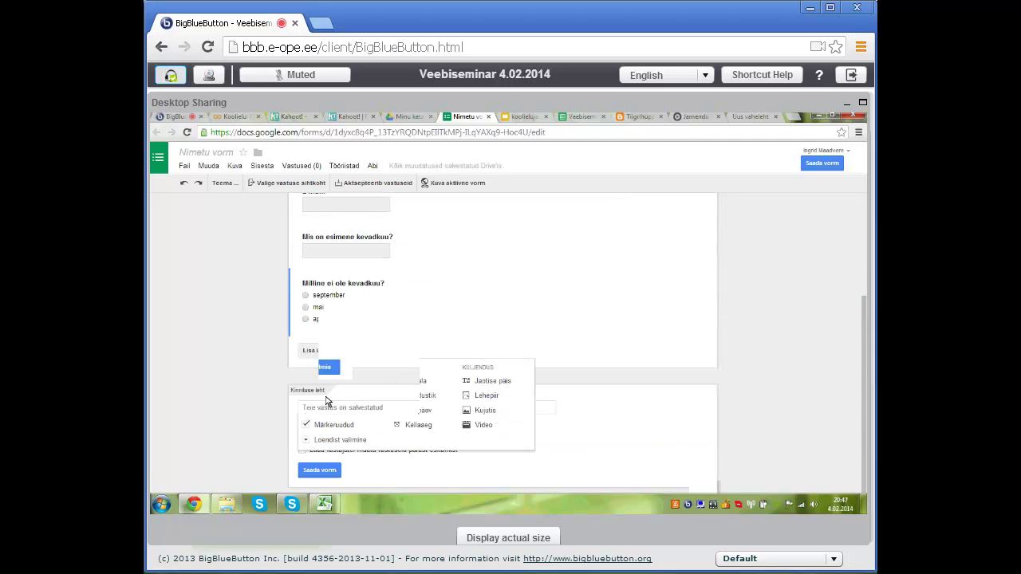
pyautogui.click(327, 427)
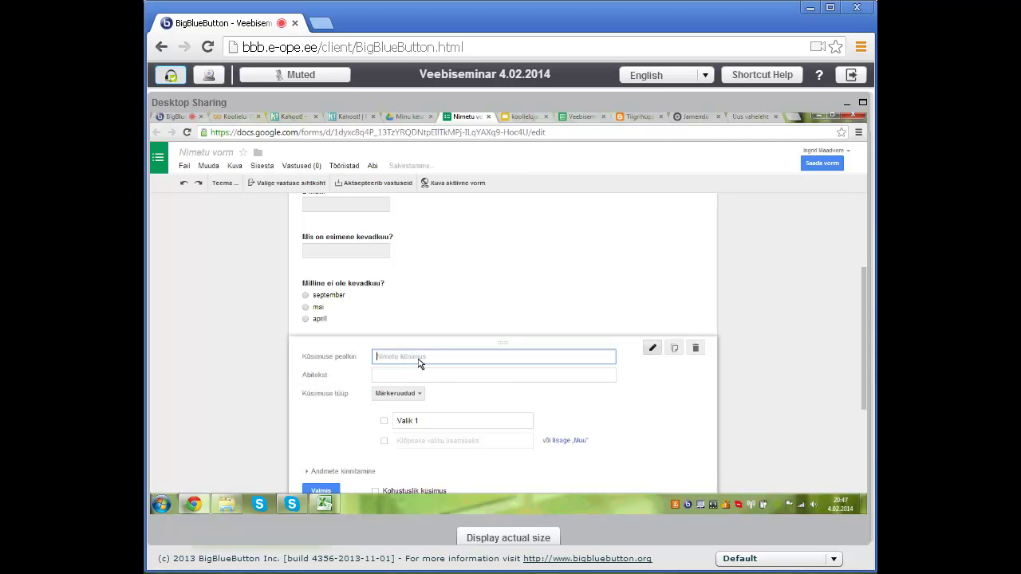
pyautogui.write('Märgi kõik ke')
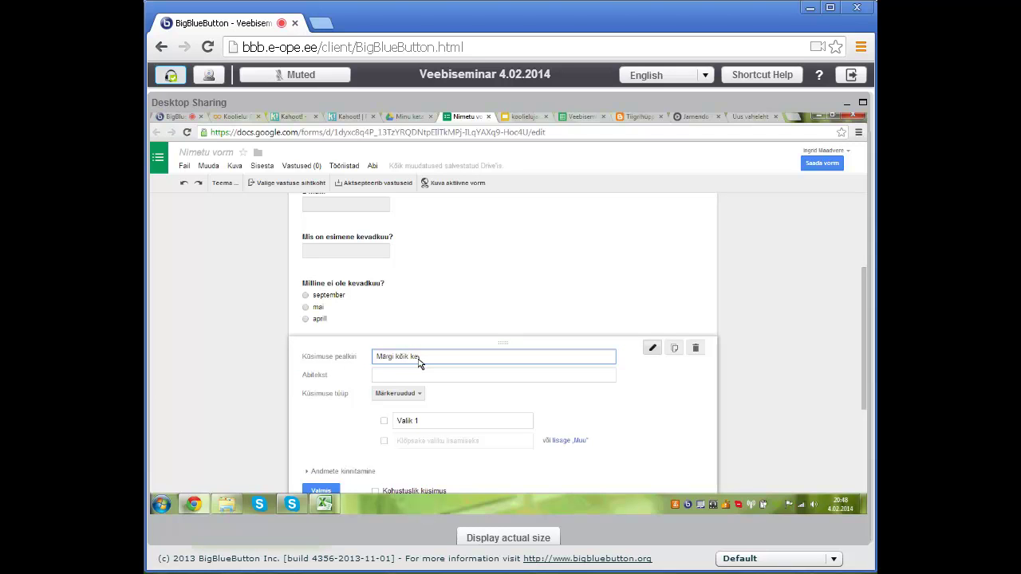
pyautogui.write('vadkuud?')
# - Enter the checkbox choices juuni, juuli, mai, aprill and märts and finish editing the question
pyautogui.click(421, 425)
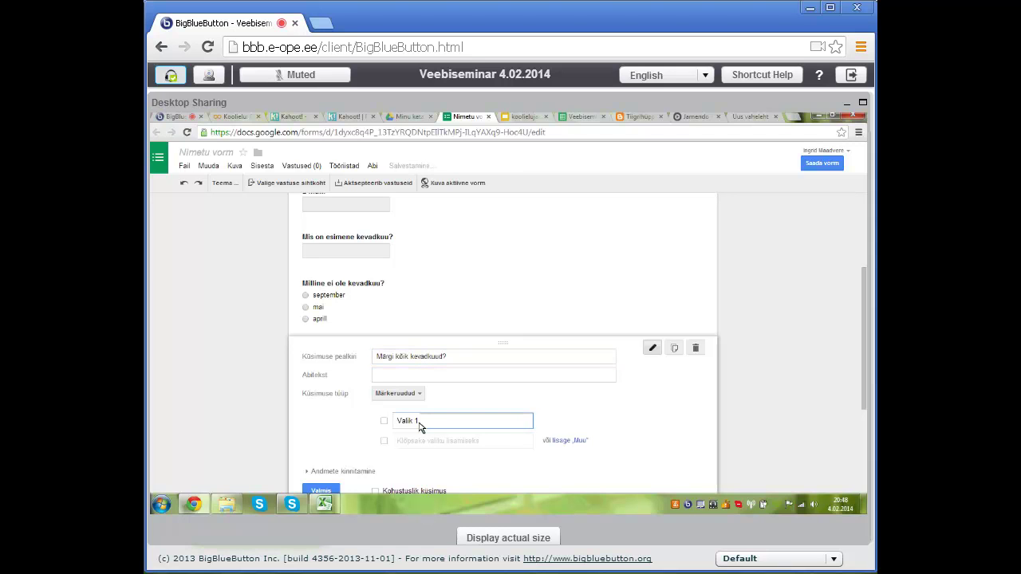
pyautogui.press('Return')
pyautogui.write('juuli')
pyautogui.press('Return')
pyautogui.press('Return')
pyautogui.write('aprill')
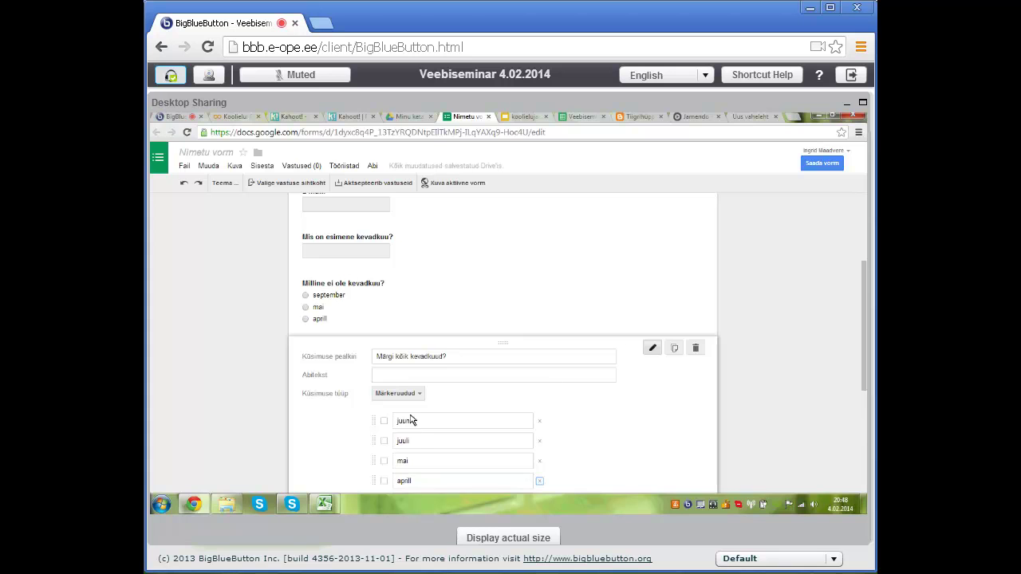
pyautogui.scroll(-3, 421, 395)
pyautogui.click(418, 390)
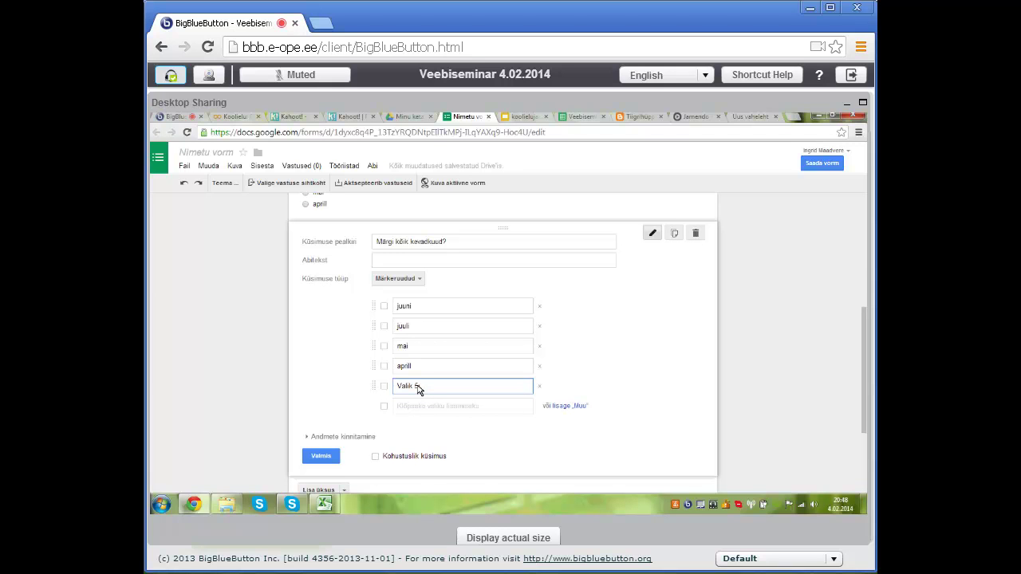
pyautogui.write('märts')
pyautogui.click(323, 458)
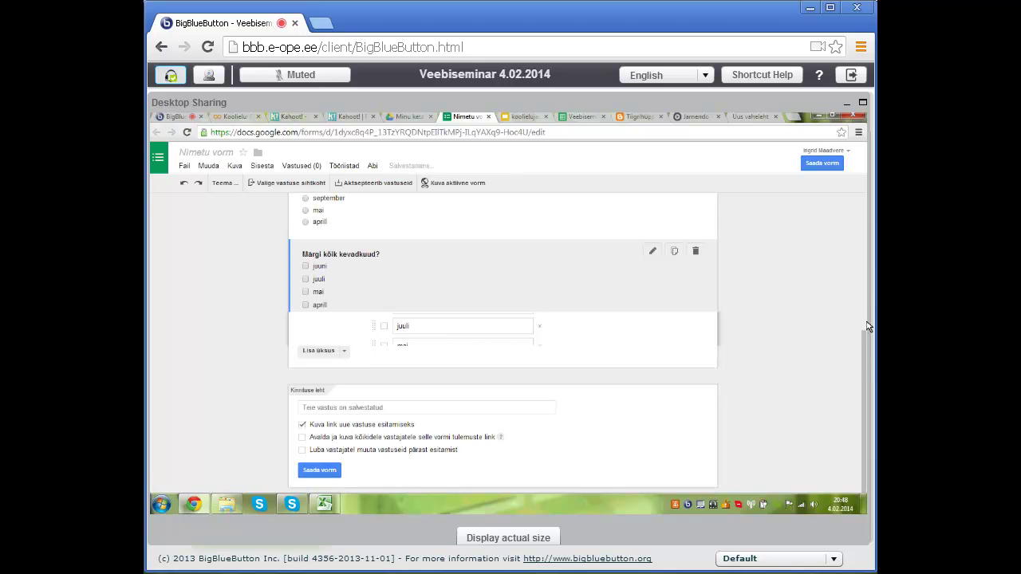
# - Set a new spreadsheet, "Nimetu vorm (vastused)", as the form's response destination and open it from Google Drive
pyautogui.moveTo(868, 316); pyautogui.dragTo(868, 214)
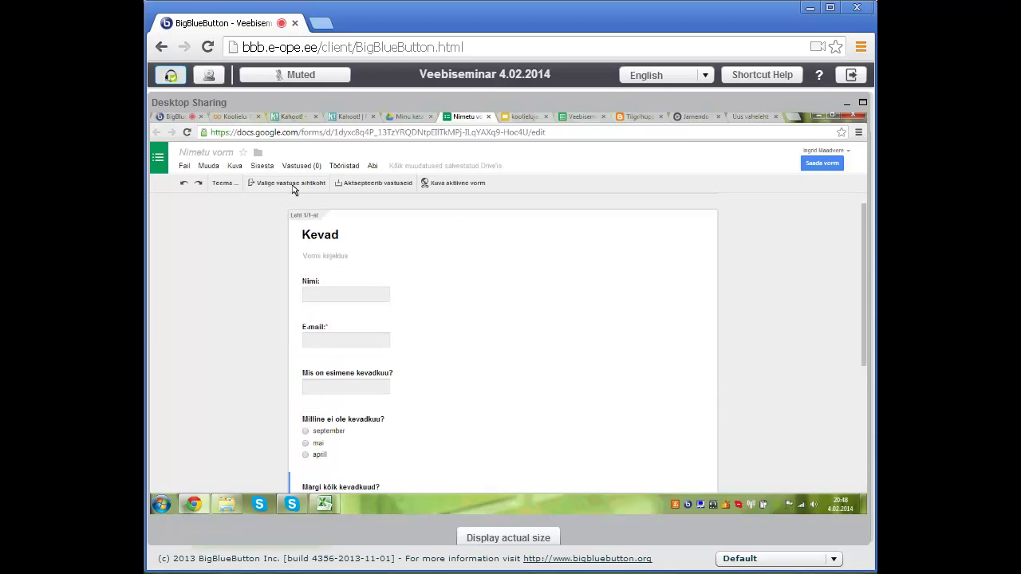
pyautogui.click(291, 184)
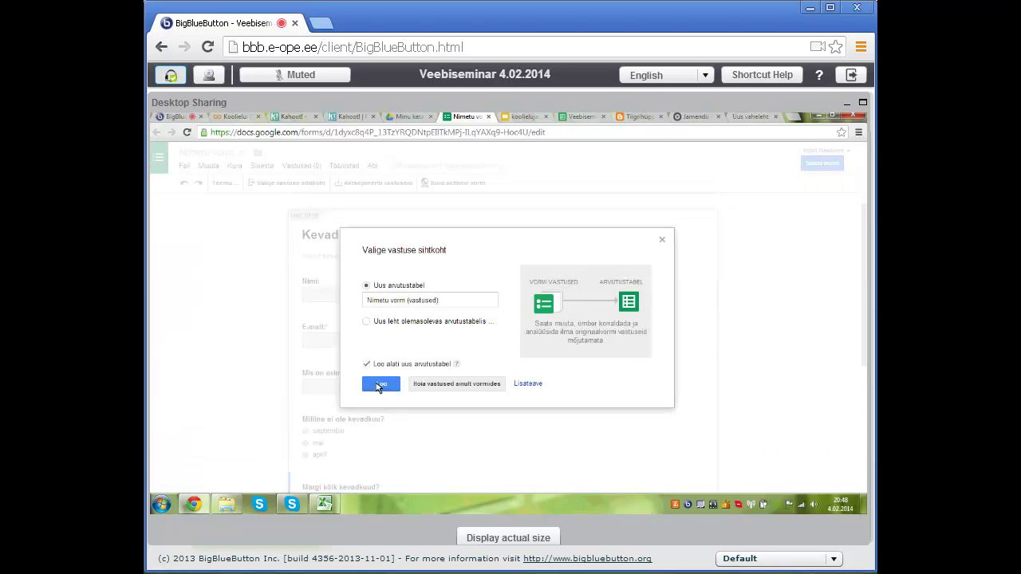
pyautogui.click(381, 385)
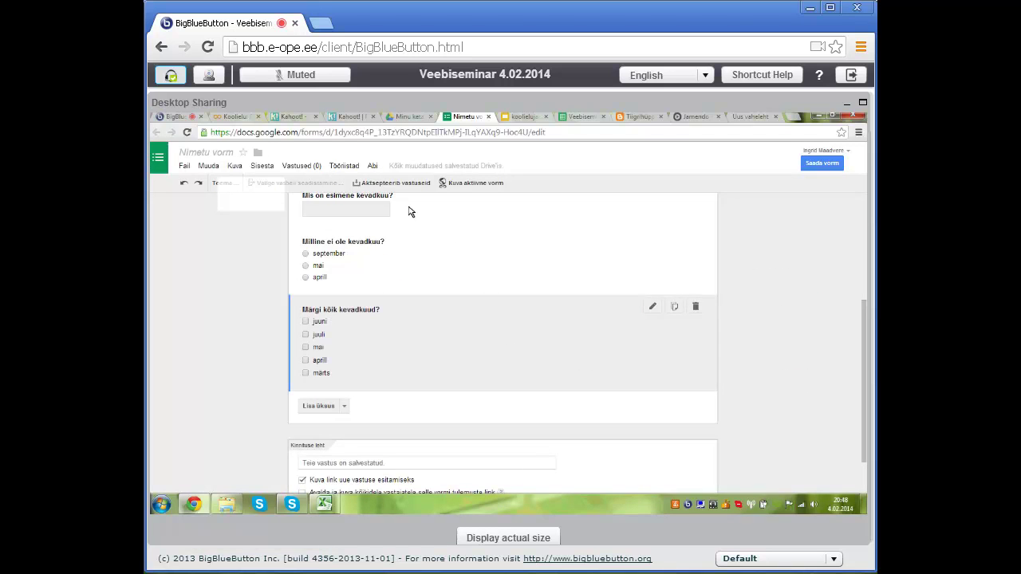
pyautogui.click(412, 117)
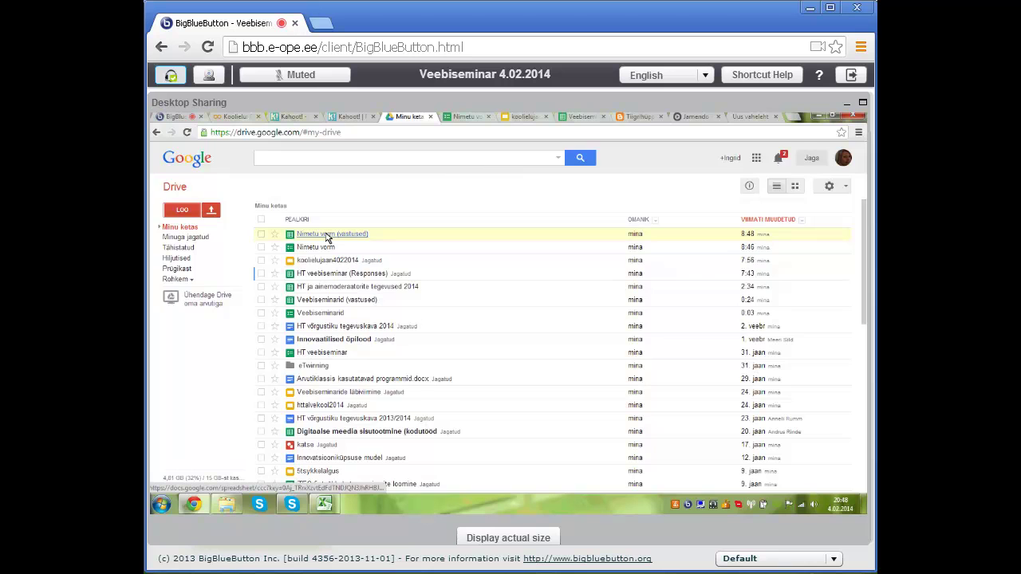
pyautogui.click(326, 233)
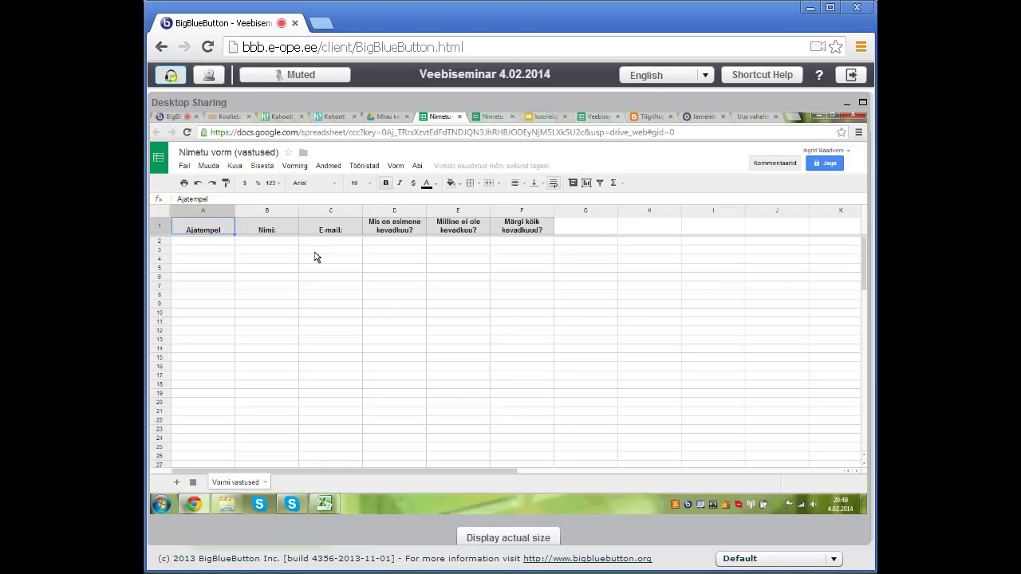
# - Return to the form and copy its sharing link from the send-form dialog
pyautogui.click(492, 120)
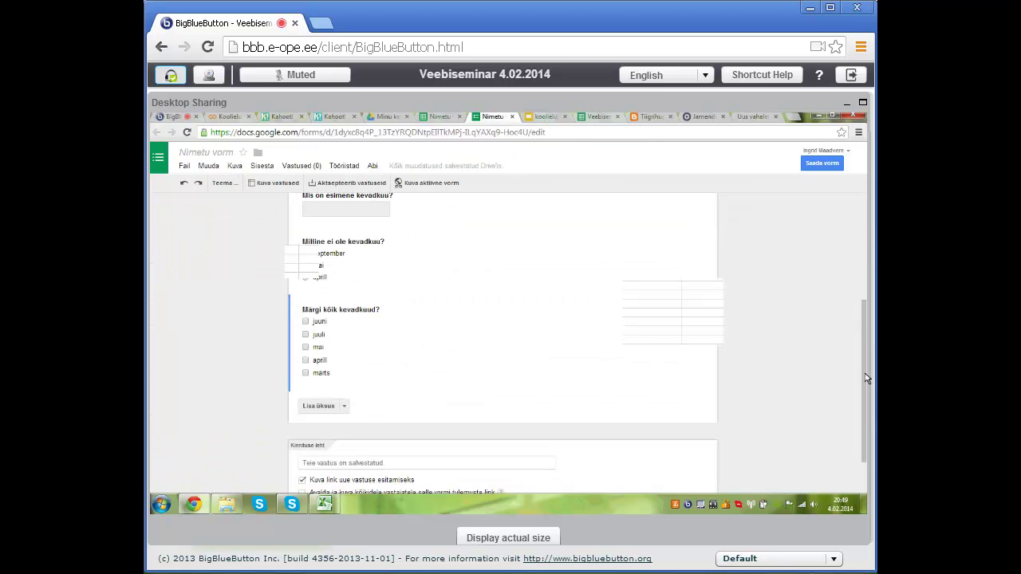
pyautogui.scroll(-1, 867, 404)
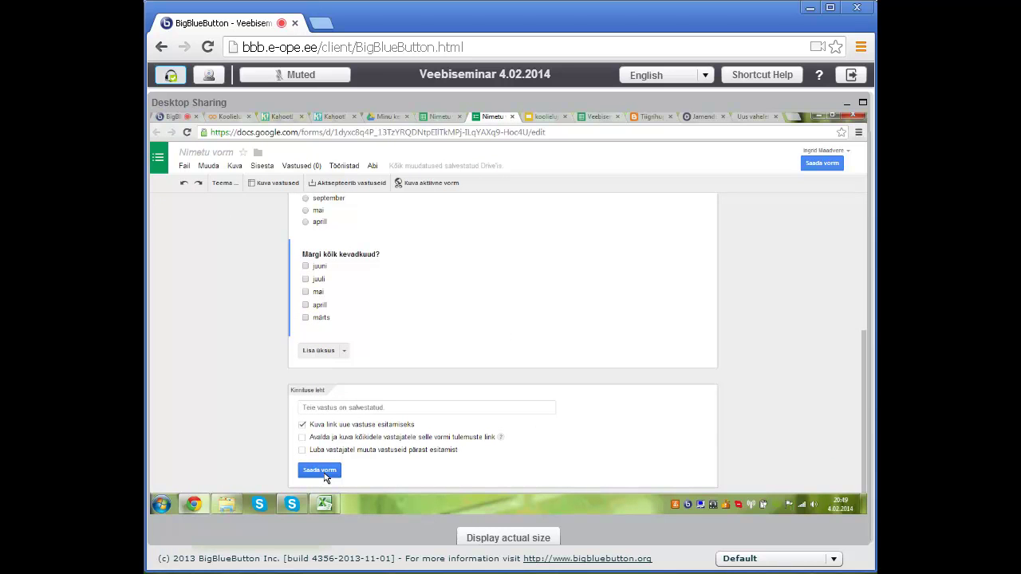
pyautogui.click(323, 474)
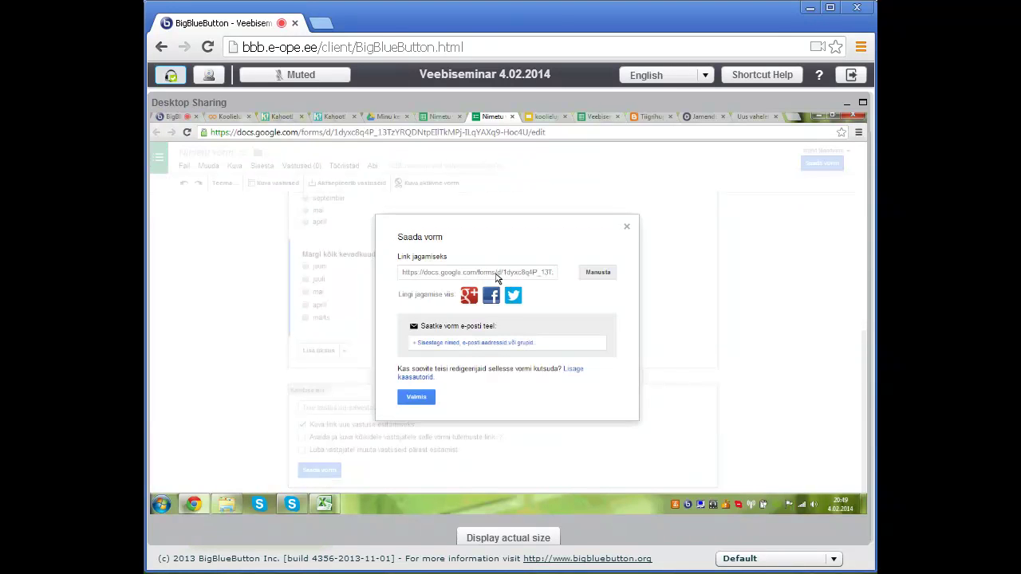
pyautogui.click(496, 274)
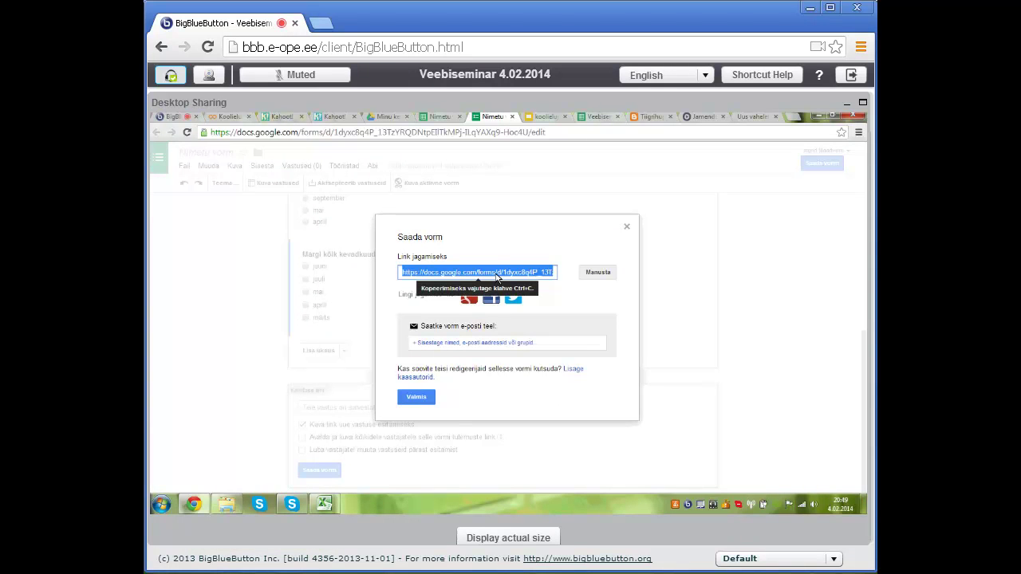
pyautogui.rightClick(496, 276)
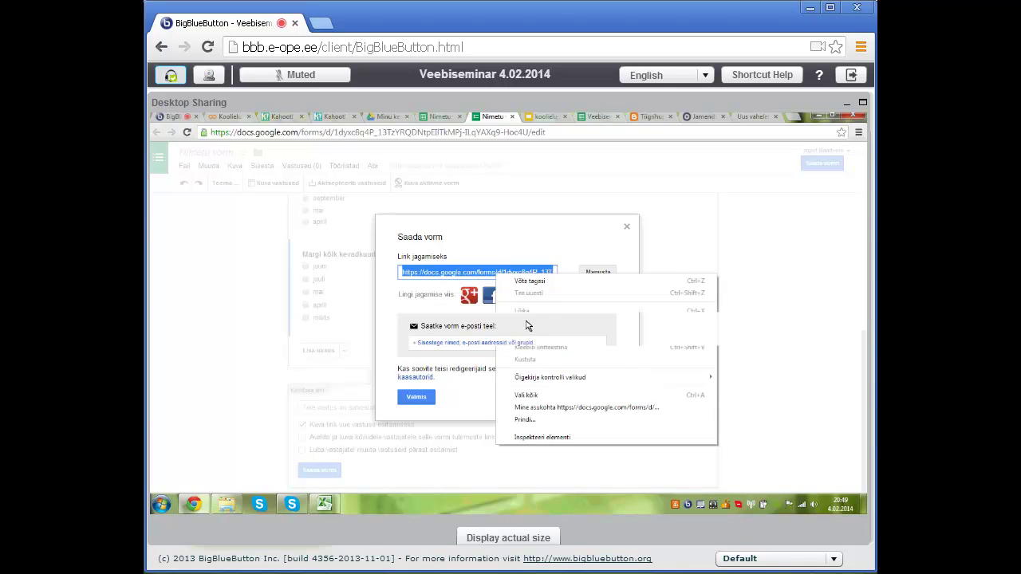
pyautogui.click(526, 325)
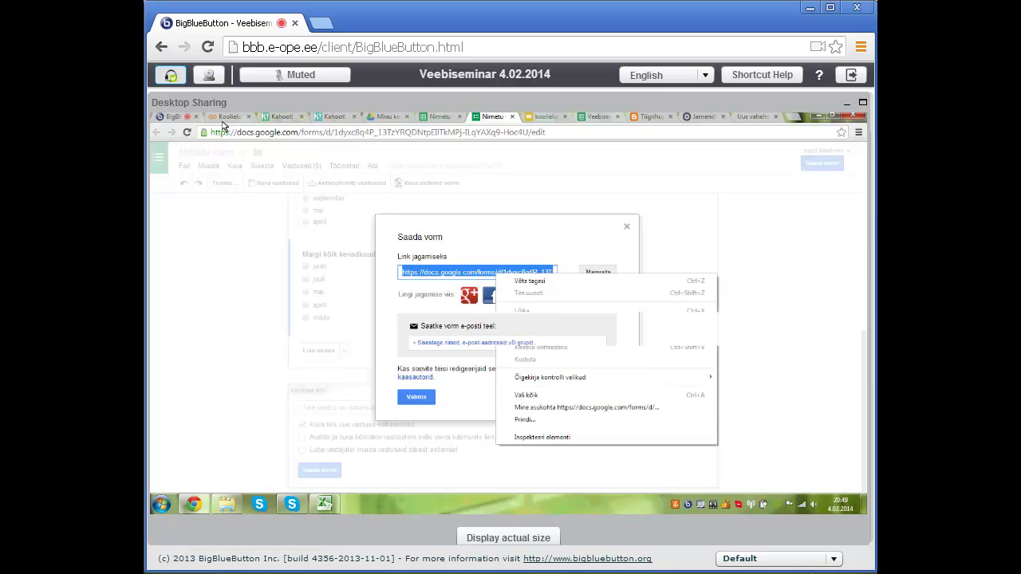
# - Switch to the BigBlueButton webinar and send the copied form link in the public chat
pyautogui.click(158, 119)
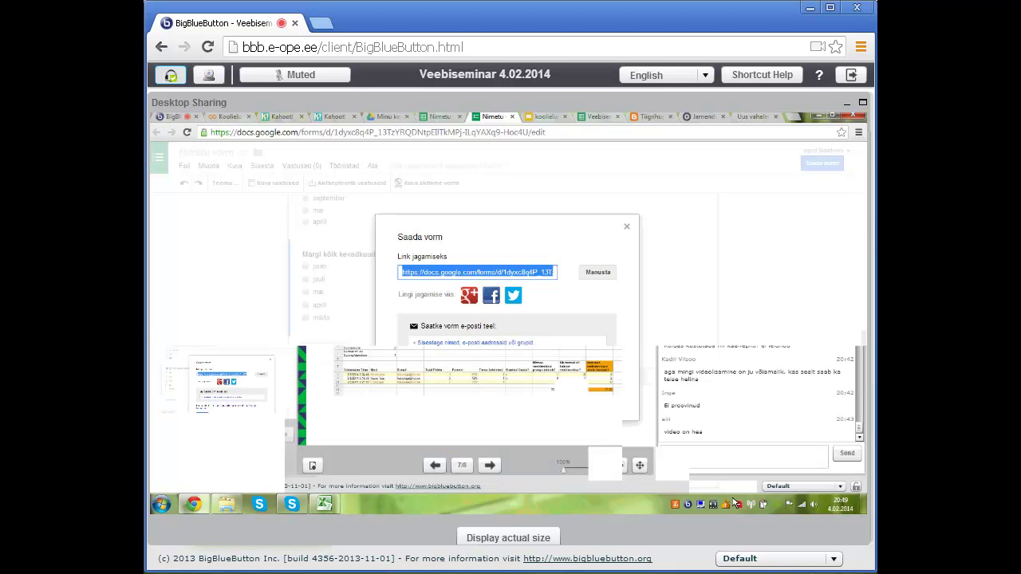
pyautogui.click(699, 465)
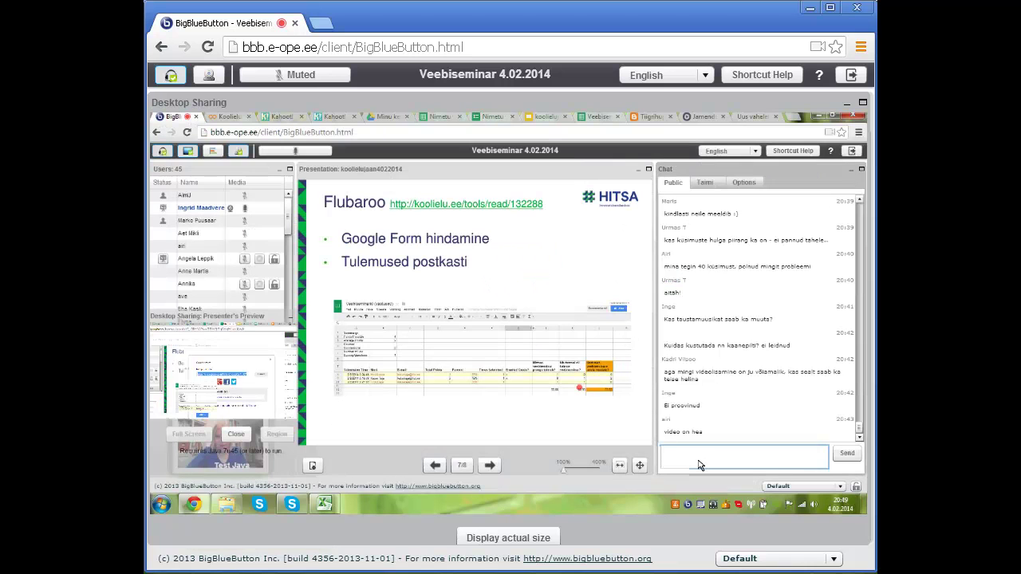
pyautogui.hotkey('ctrl', 'v')
pyautogui.press('Return')
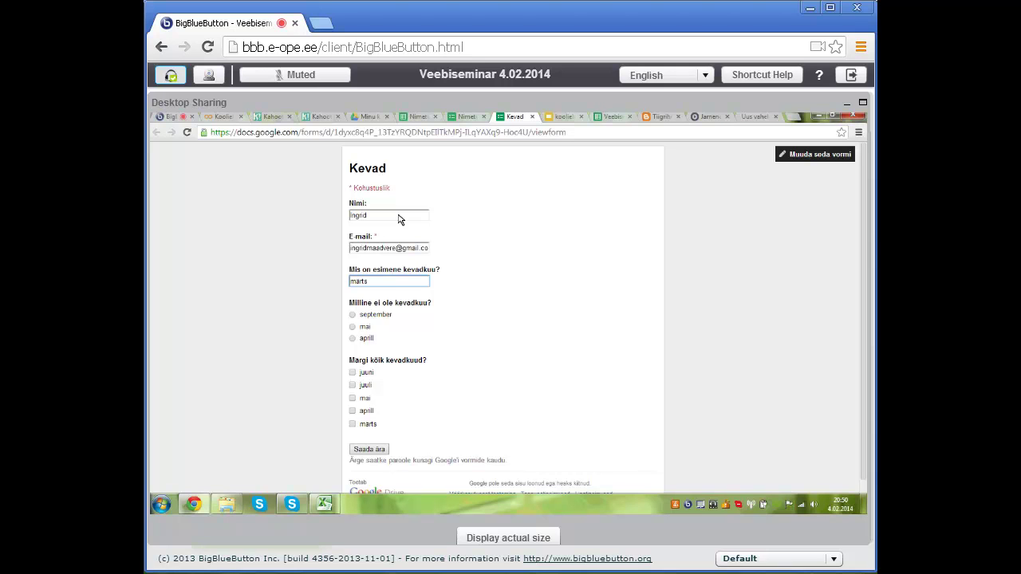
# - Answer september for the non-spring month, tick mai, aprill and märts as spring months, and submit the live form
pyautogui.write('%or')
pyautogui.press('BackSpace')
pyautogui.press('BackSpace')
pyautogui.press('BackSpace')
pyautogui.press('BackSpace')
pyautogui.click(353, 315)
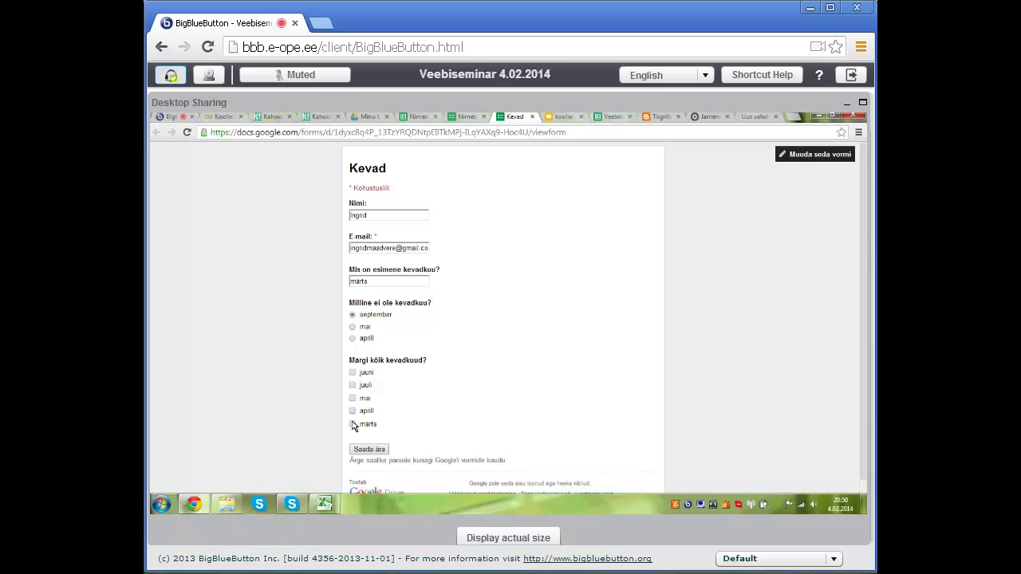
pyautogui.click(368, 450)
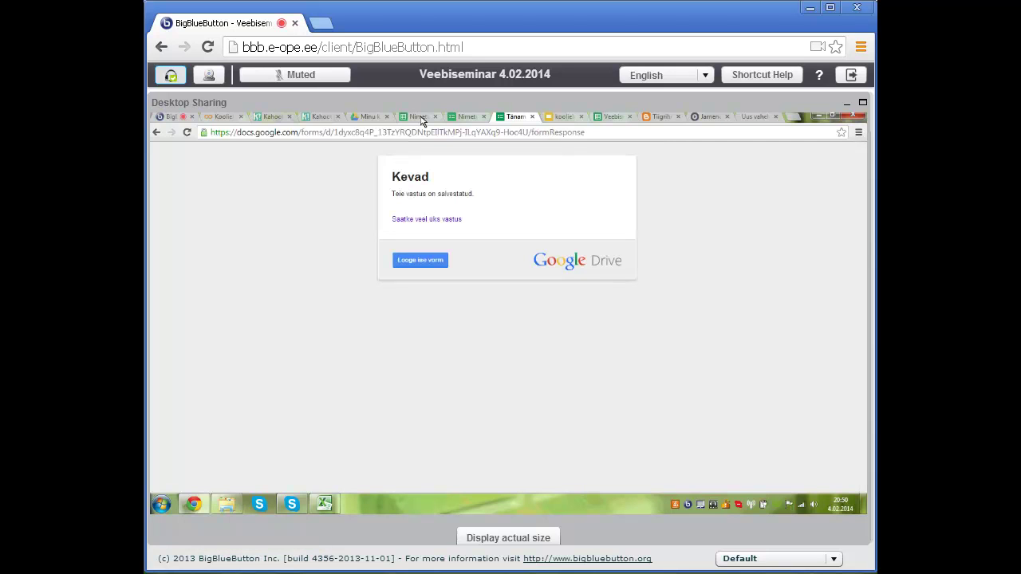
# - Go to the response spreadsheet with the collected answers and open its script gallery
pyautogui.click(420, 118)
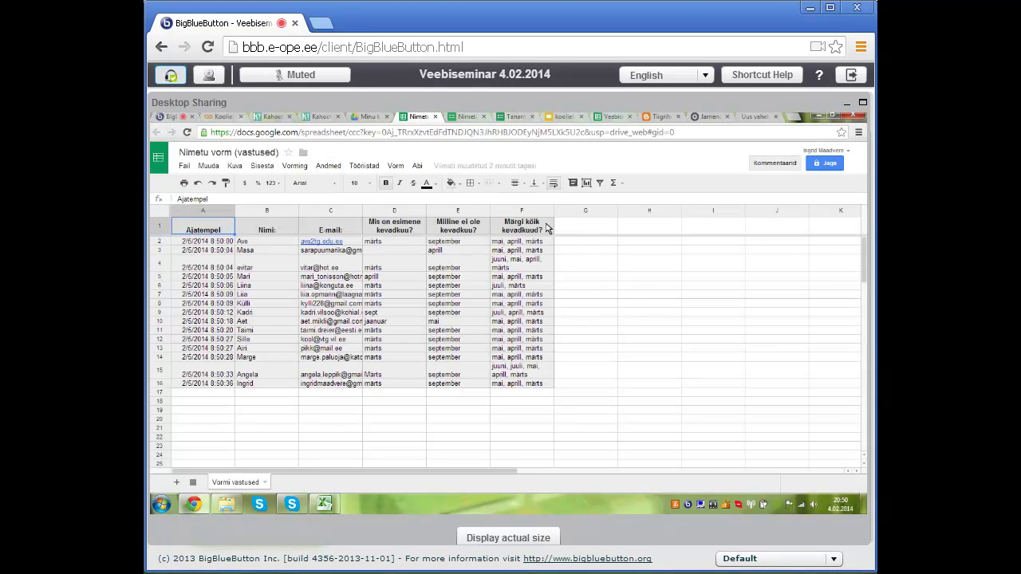
pyautogui.click(462, 118)
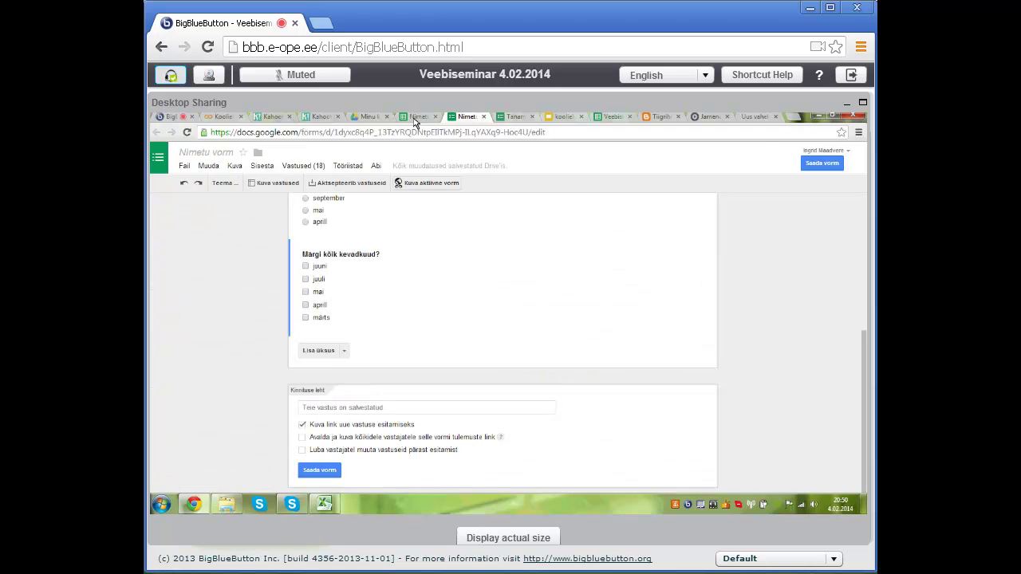
pyautogui.click(415, 120)
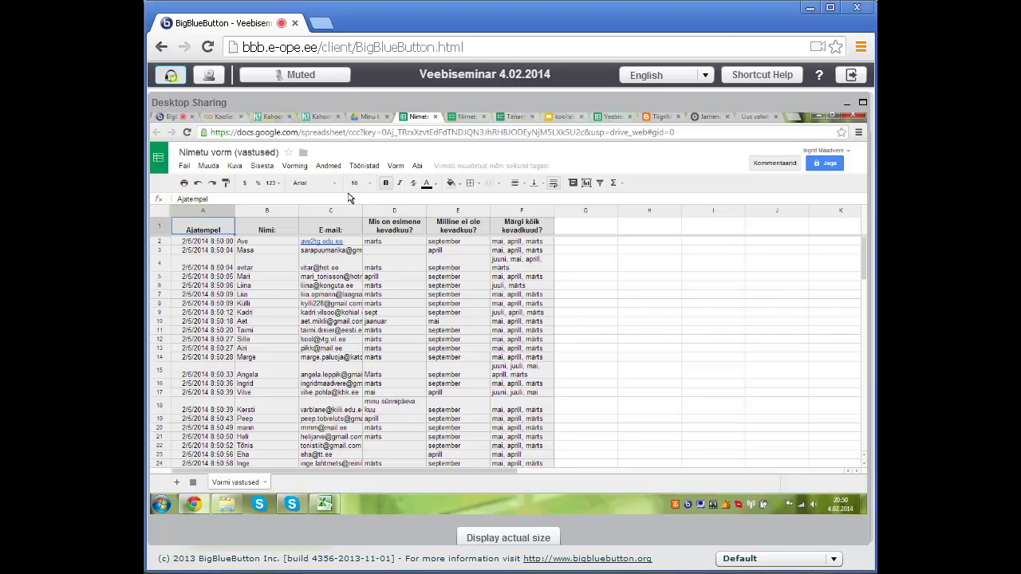
pyautogui.click(264, 168)
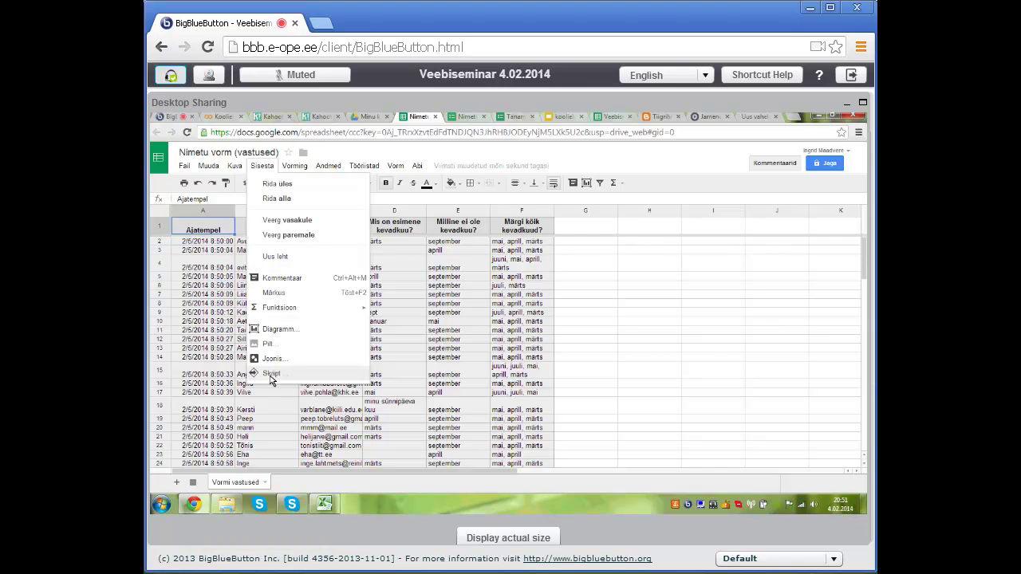
pyautogui.click(271, 375)
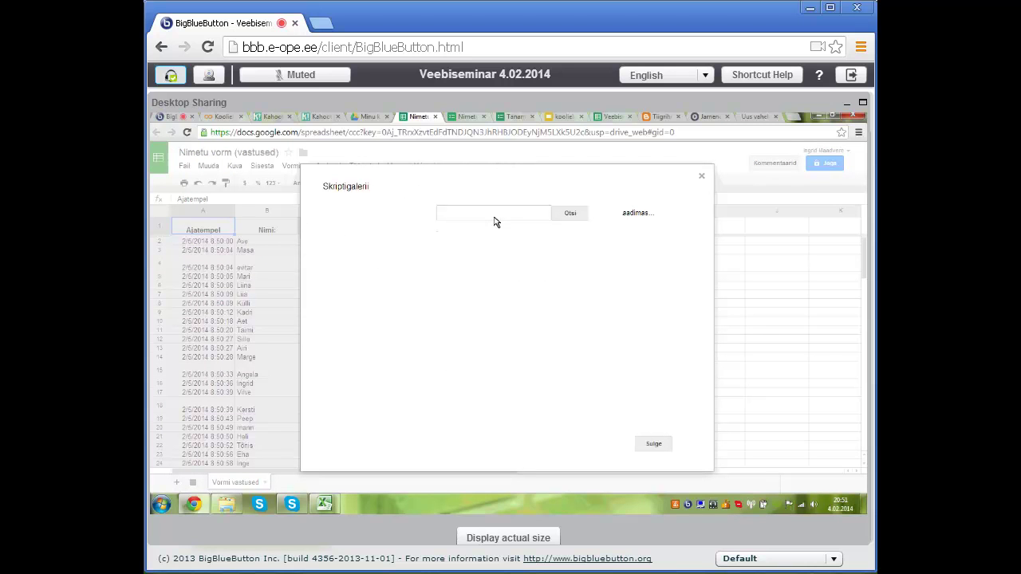
# - Search the script gallery for "Flubaroo" and start installing the Flubaroo script
pyautogui.click(495, 222)
pyautogui.write('Flut')
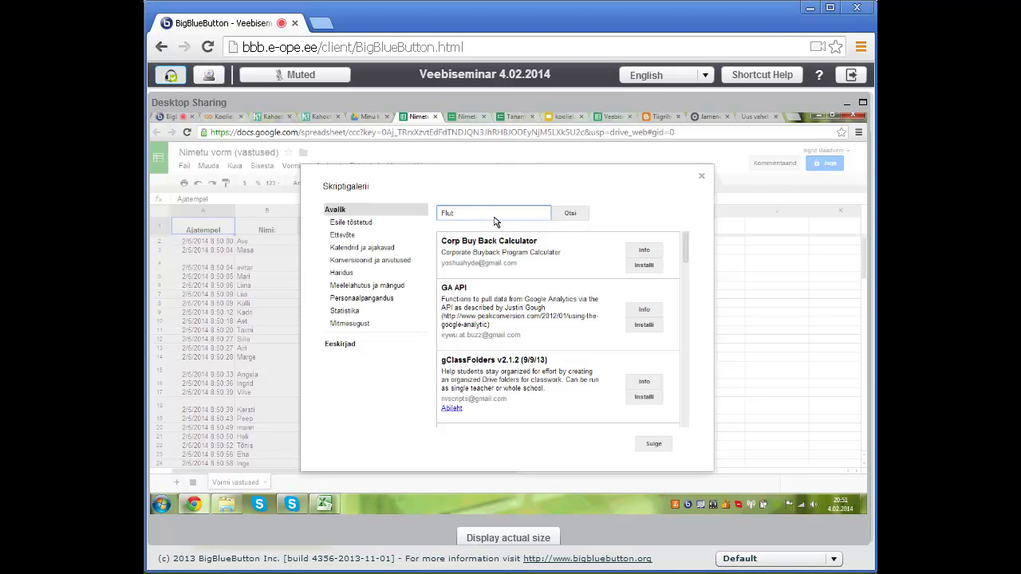
pyautogui.press('BackSpace')
pyautogui.write('baroo')
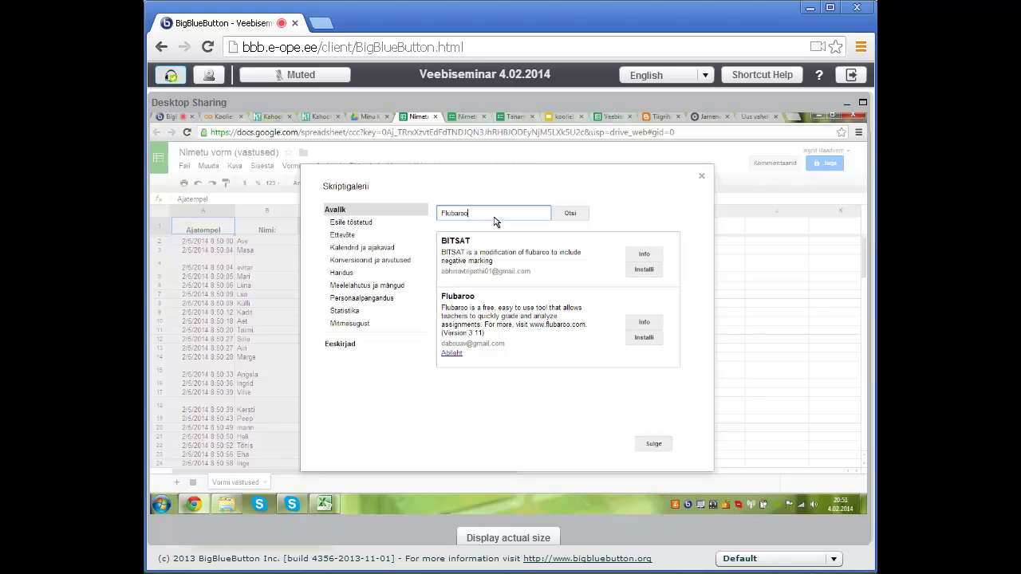
pyautogui.click(644, 338)
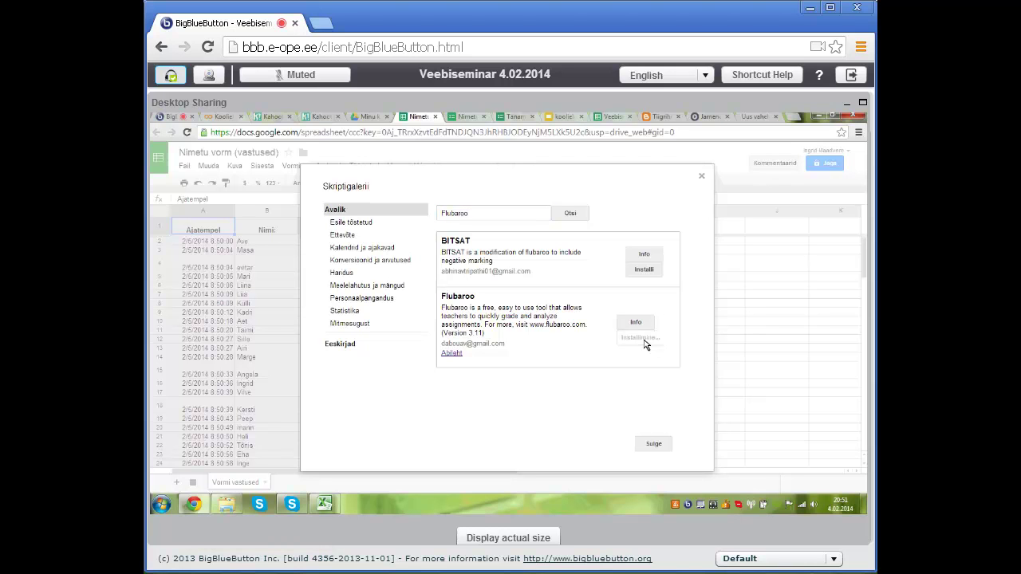